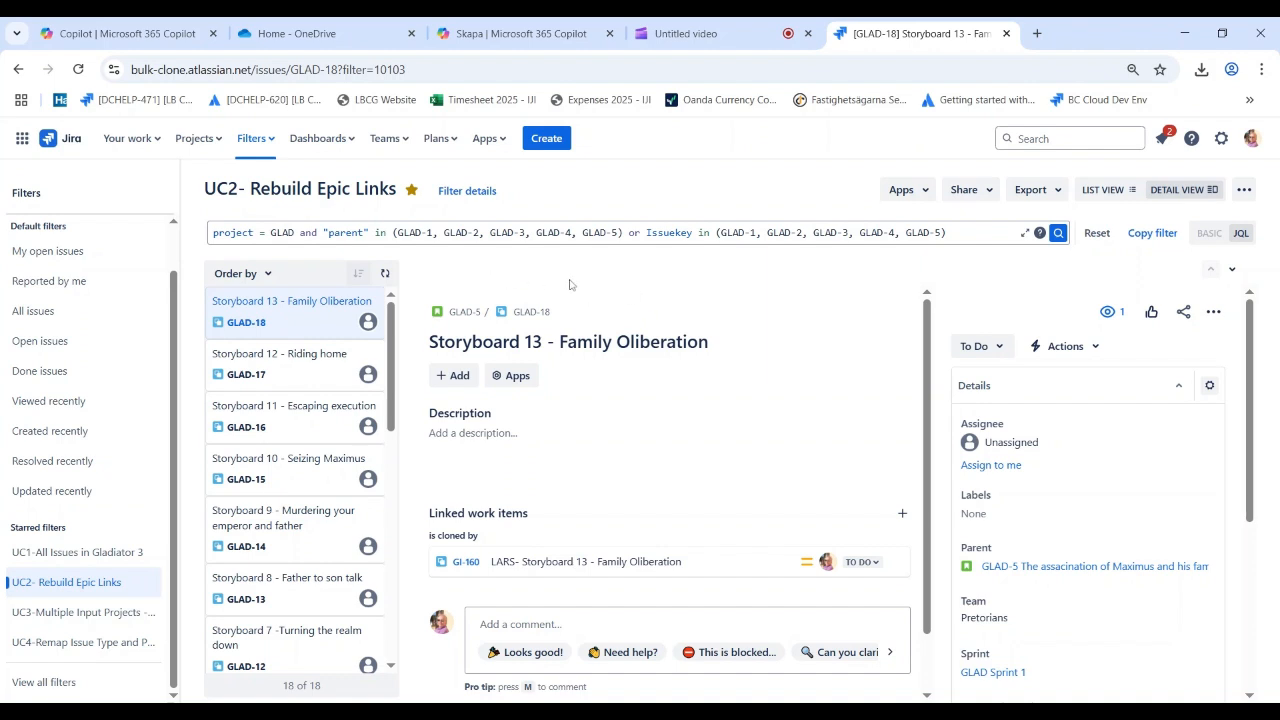
# Open the UC2- Rebuild Epic Links filter and launch the DEV version of Bulk Clone on its work items
pyautogui.click(90, 582)
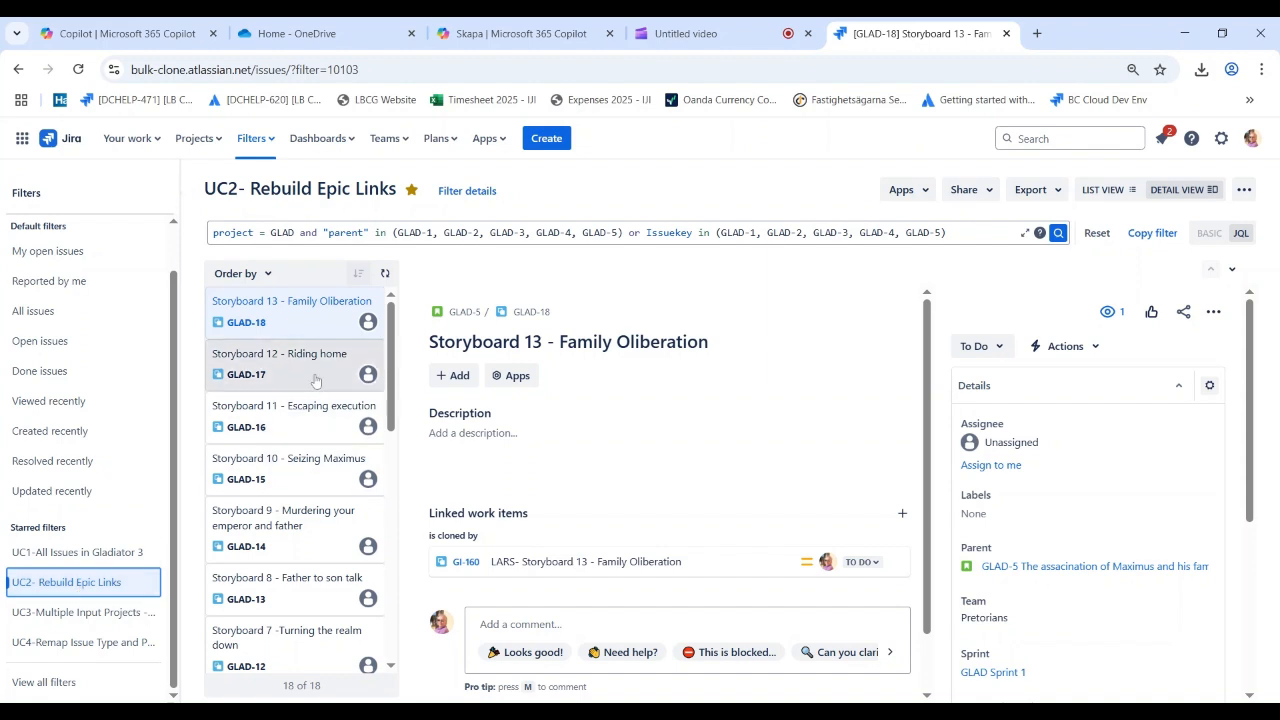
pyautogui.click(506, 141)
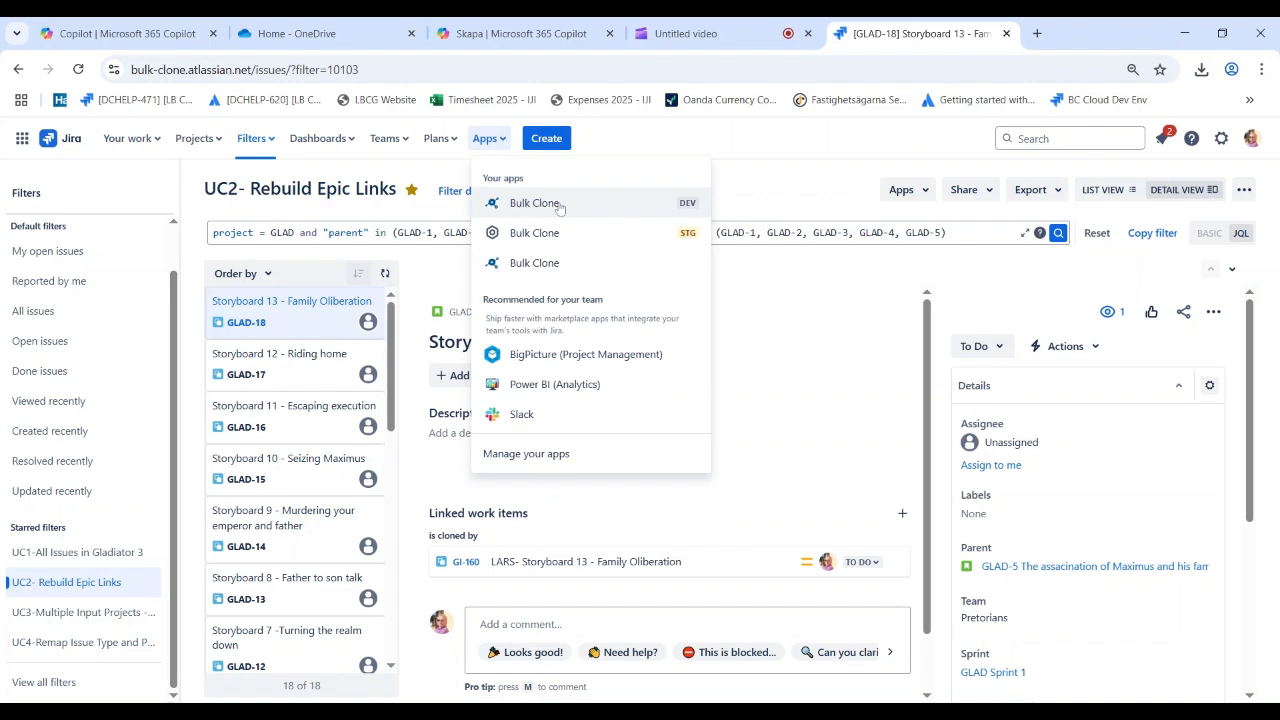
pyautogui.click(901, 189)
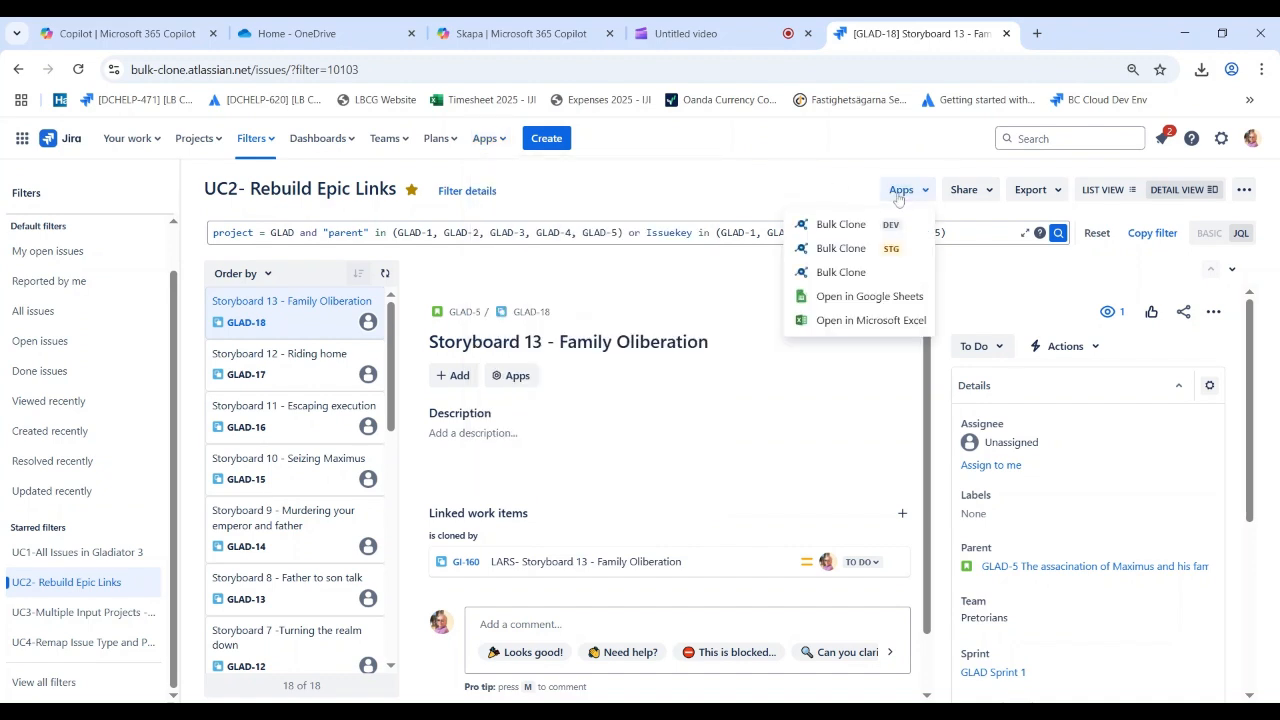
pyautogui.click(843, 227)
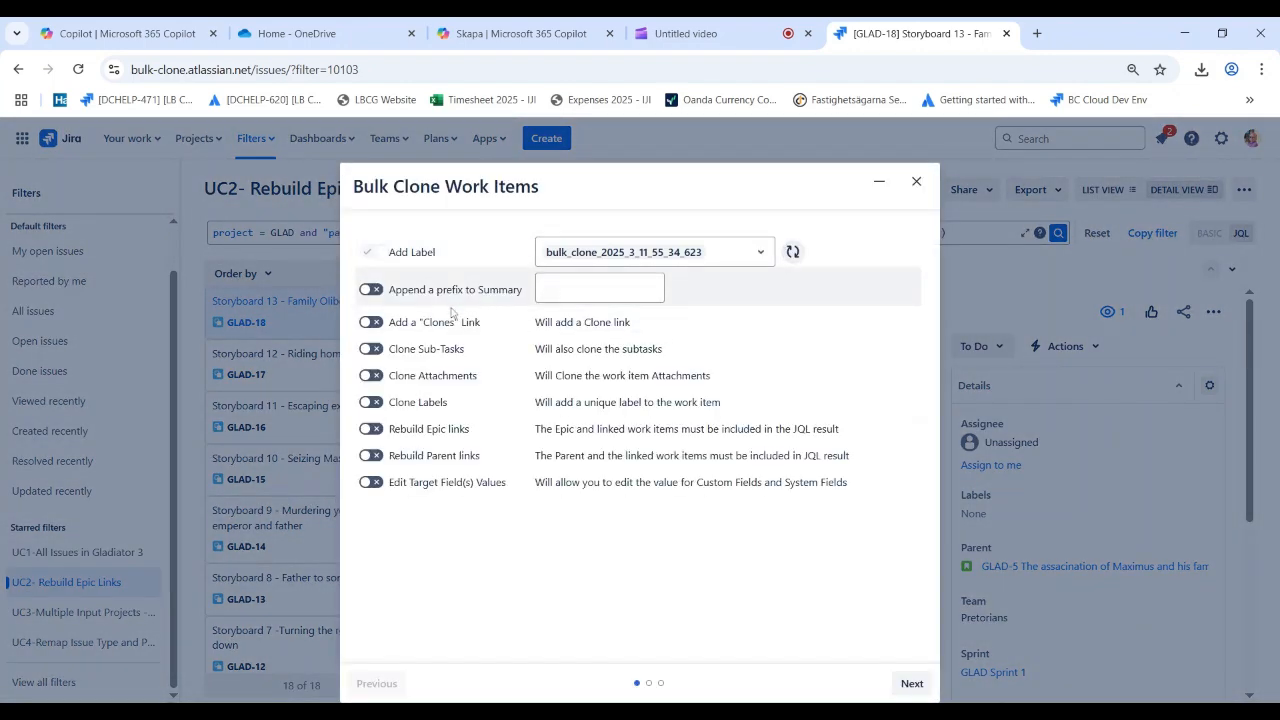
# Enable Clone Sub-Tasks, Clone Attachments, Rebuild Epic links and Edit Target Field(s) Values, and proceed to the project and work type mapping
pyautogui.click(370, 349)
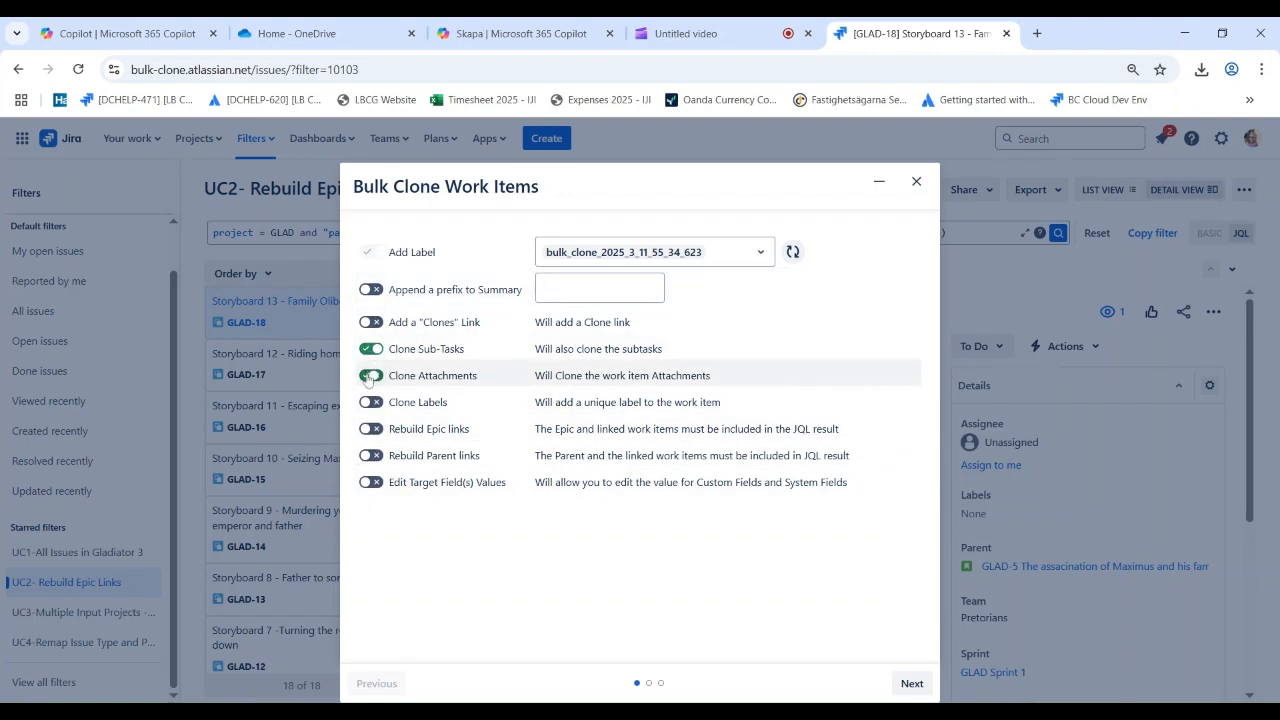
pyautogui.click(370, 375)
pyautogui.click(370, 429)
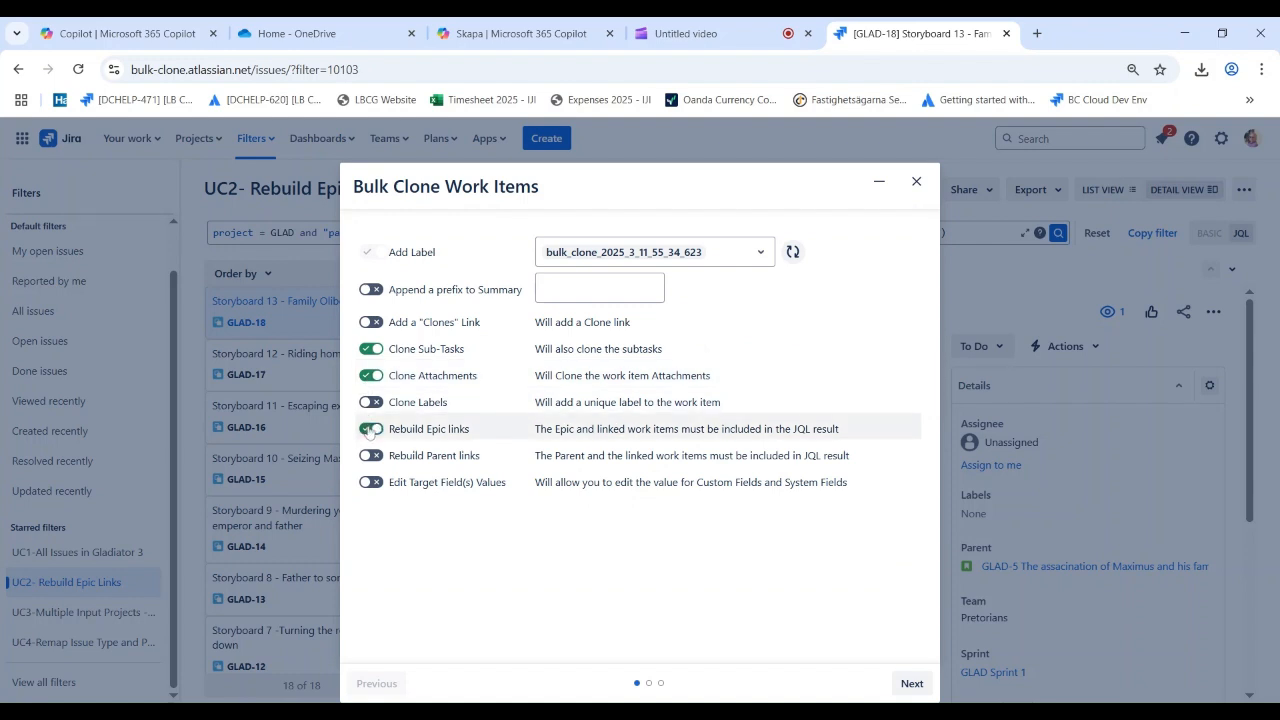
pyautogui.click(370, 483)
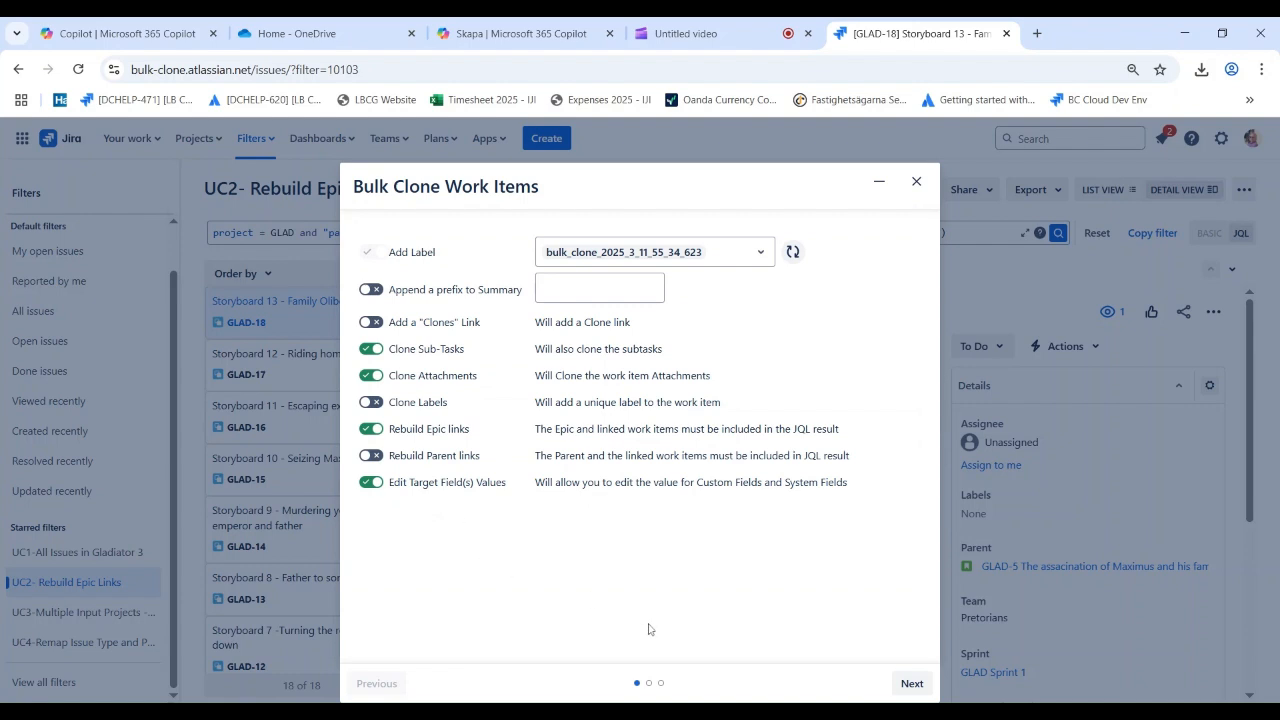
pyautogui.click(910, 684)
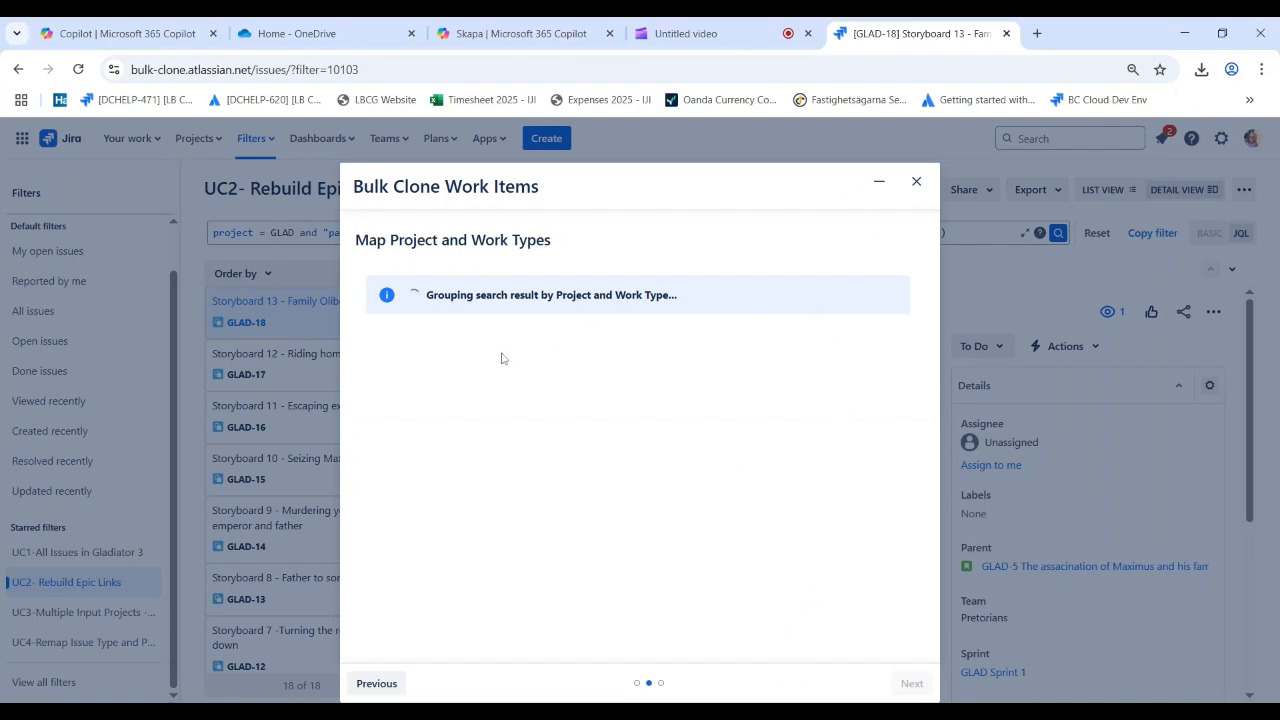
# Map the Gladiators Story work items to target project Gladiator 6 with target work type Story
pyautogui.click(698, 343)
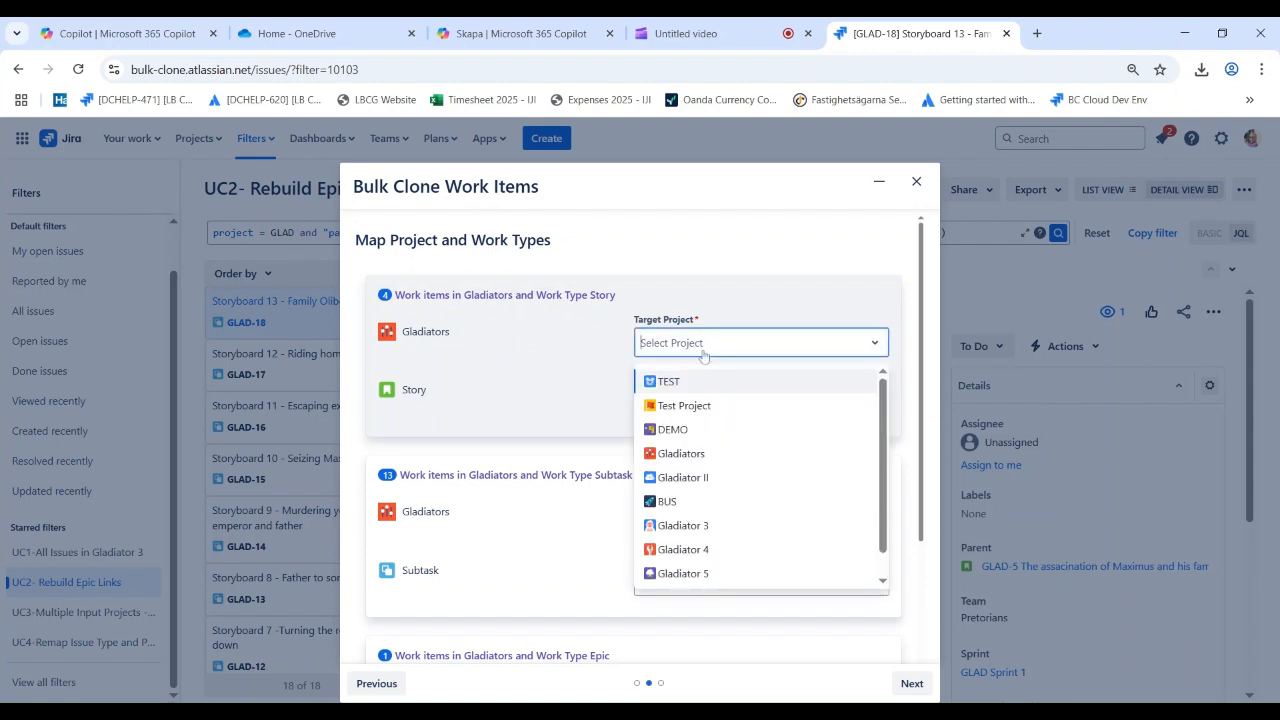
pyautogui.scroll(-1, 737, 560)
pyautogui.click(729, 572)
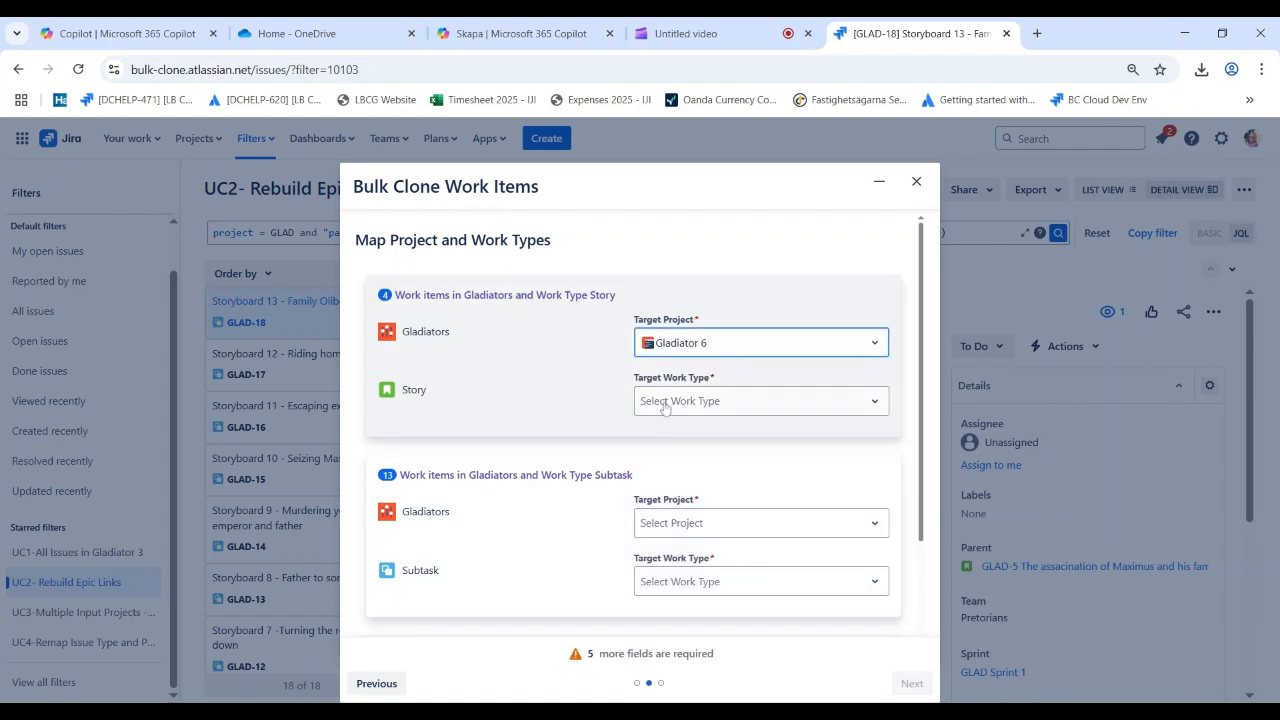
pyautogui.click(673, 403)
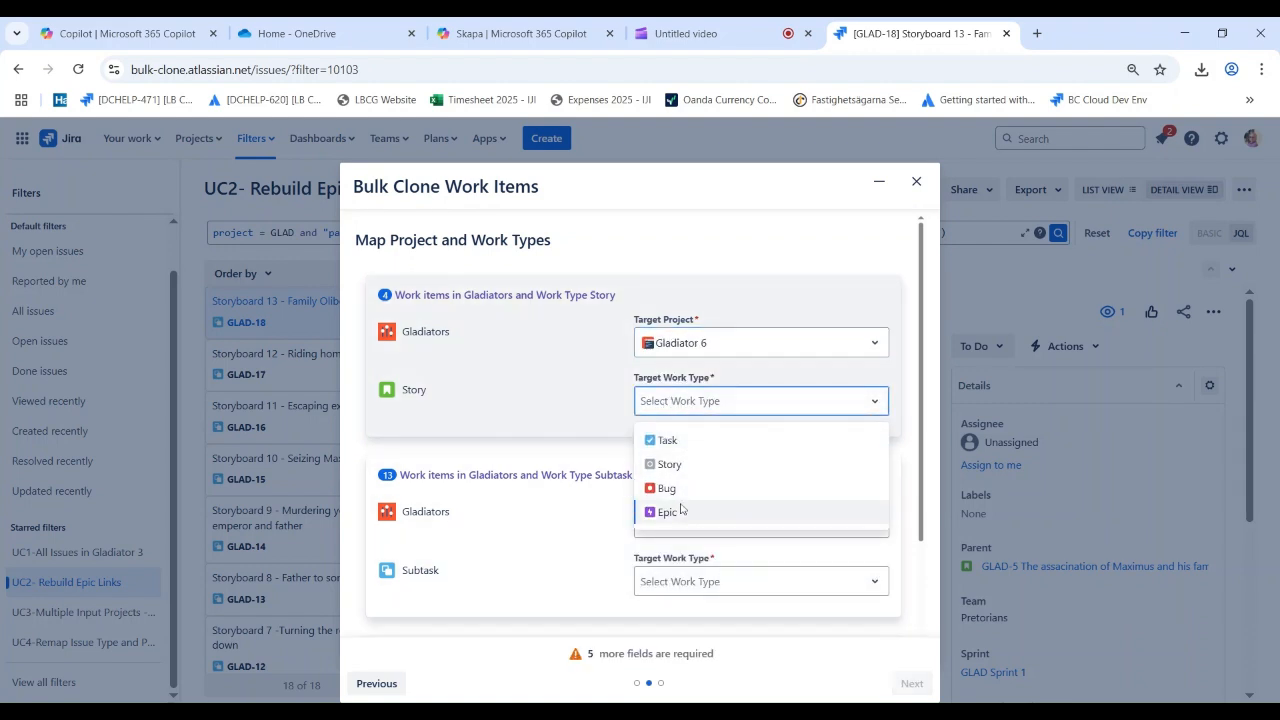
pyautogui.click(675, 462)
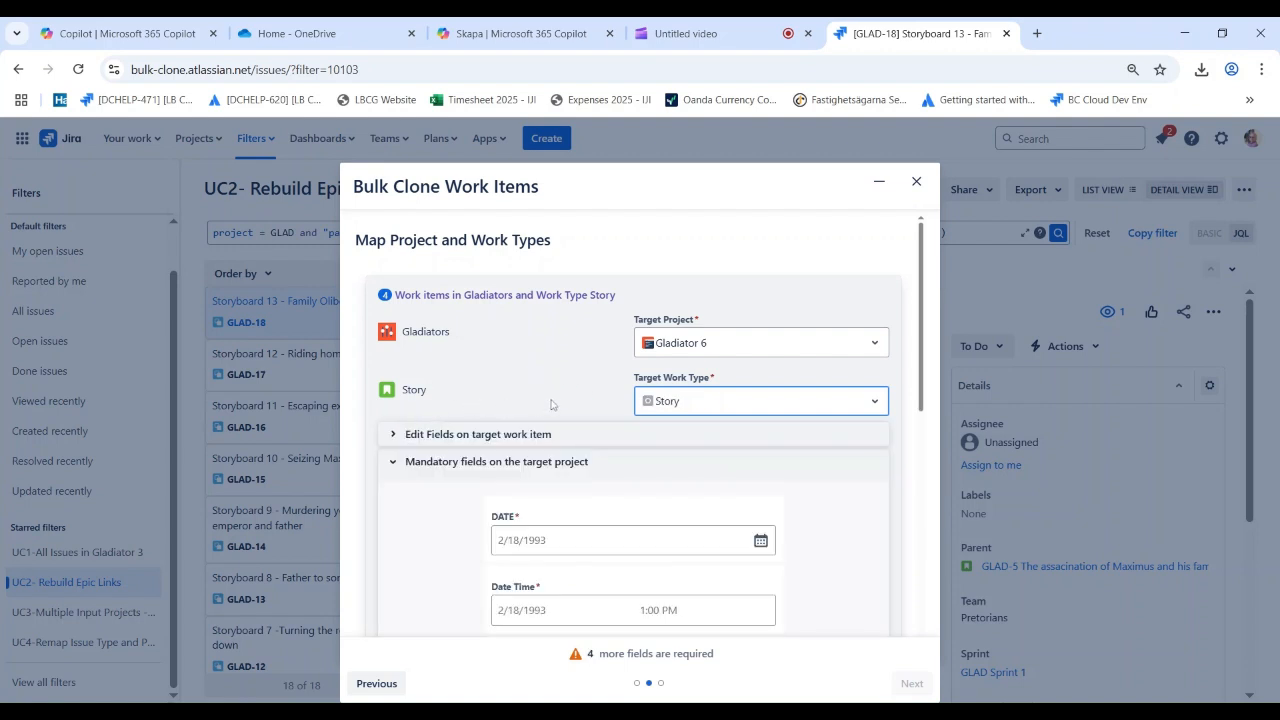
# Add MyRadioButtons as a field to edit on the target Story items and set it to Directors Cut
pyautogui.scroll(-1, 551, 404)
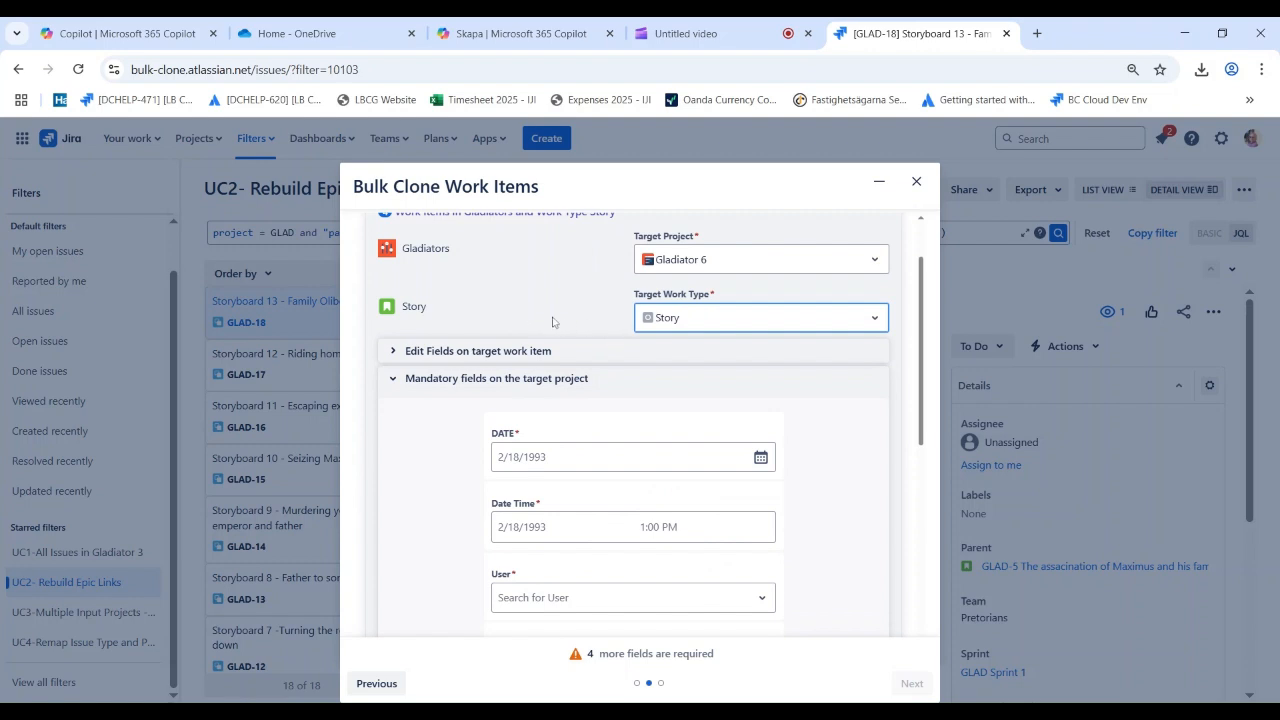
pyautogui.click(525, 458)
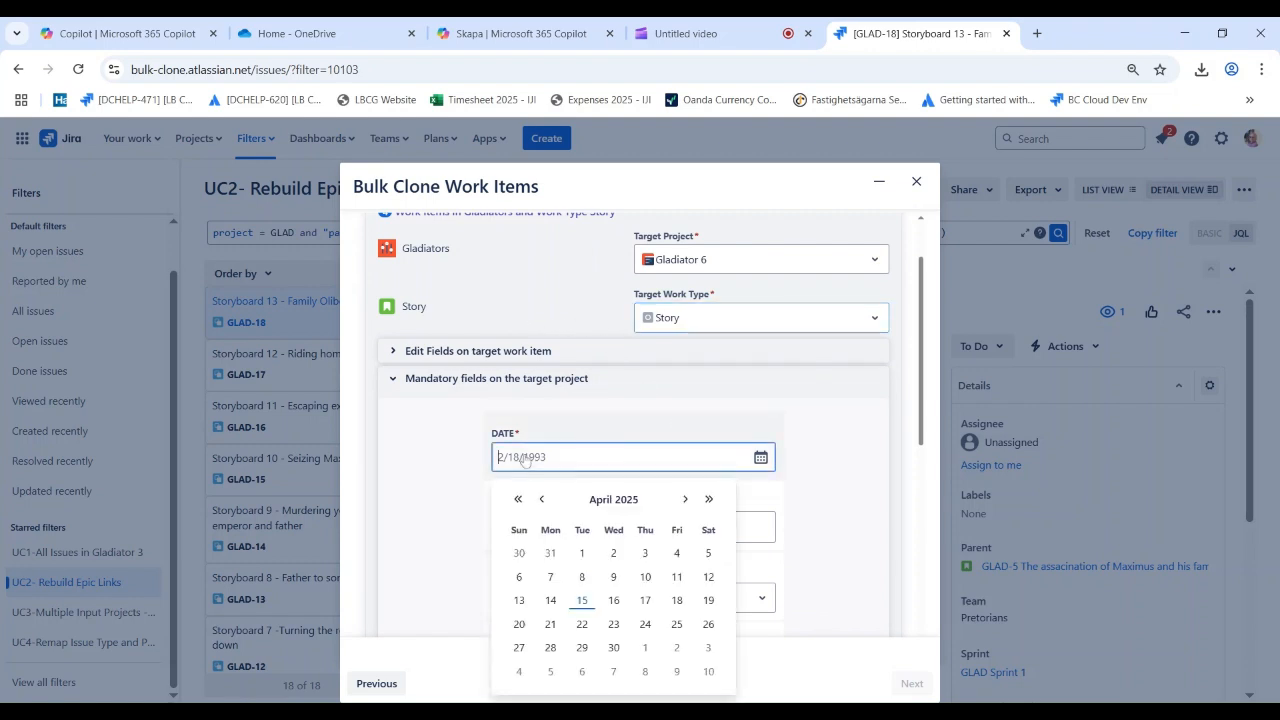
pyautogui.click(464, 351)
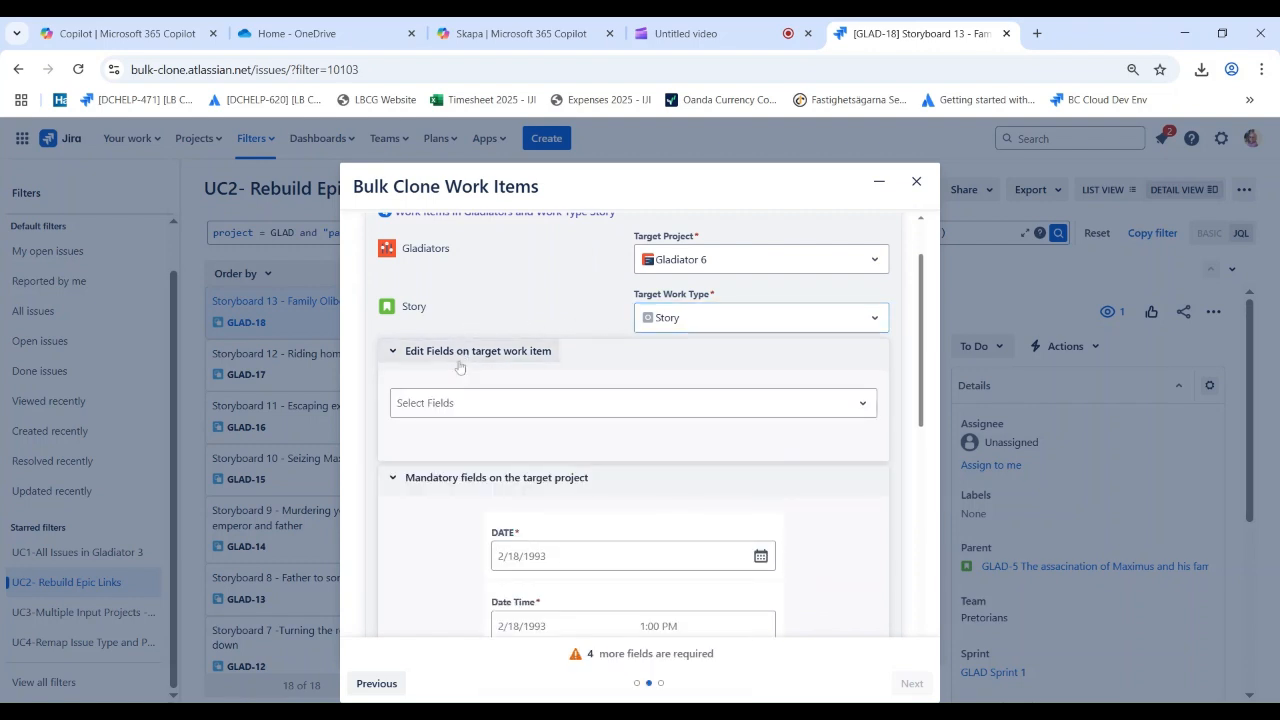
pyautogui.click(511, 405)
pyautogui.scroll(-3, 530, 495)
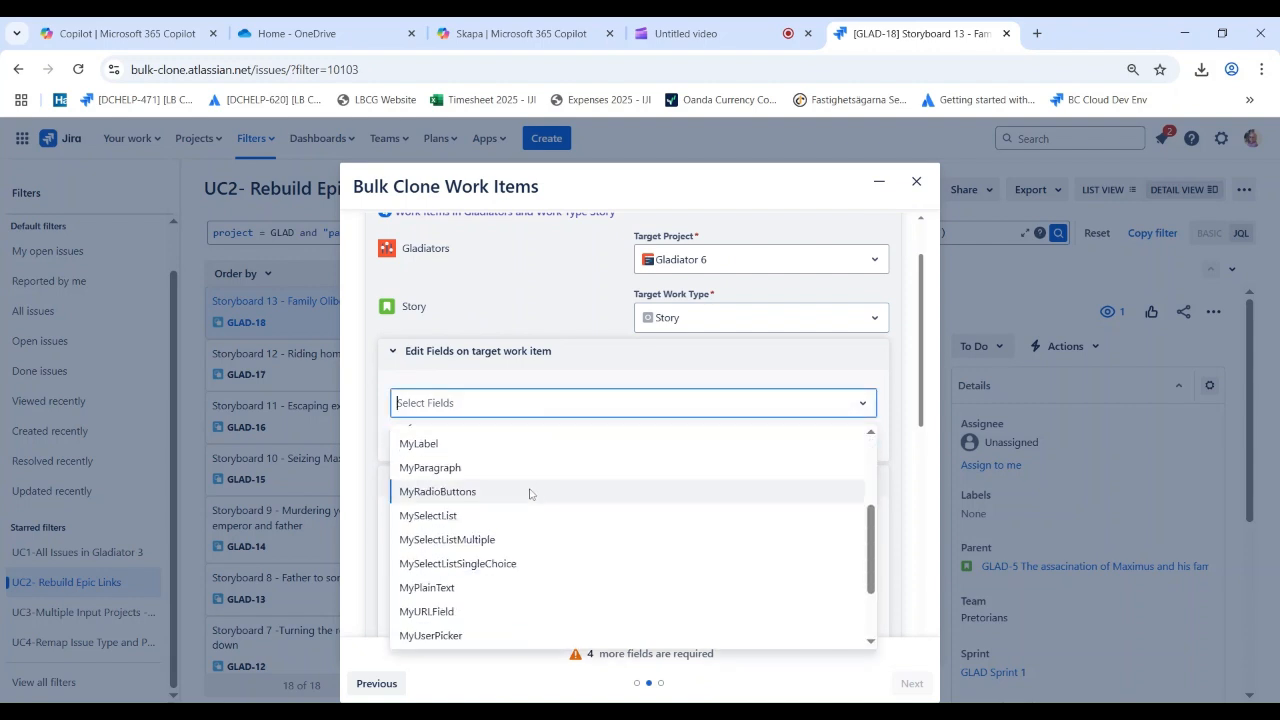
pyautogui.click(476, 492)
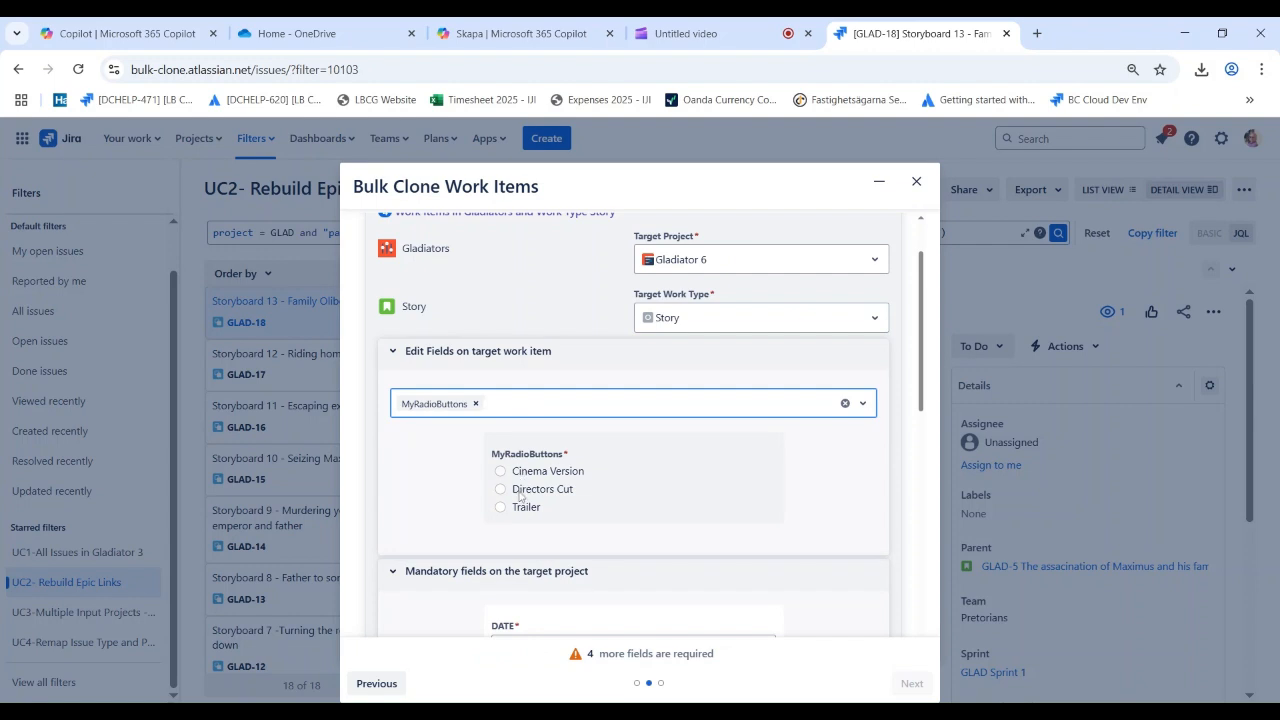
pyautogui.click(501, 489)
# Set the Story group's mandatory DATE to 4/15/2025 and its Date Time to 4/15/2025 11:00 AM
pyautogui.scroll(-1, 890, 518)
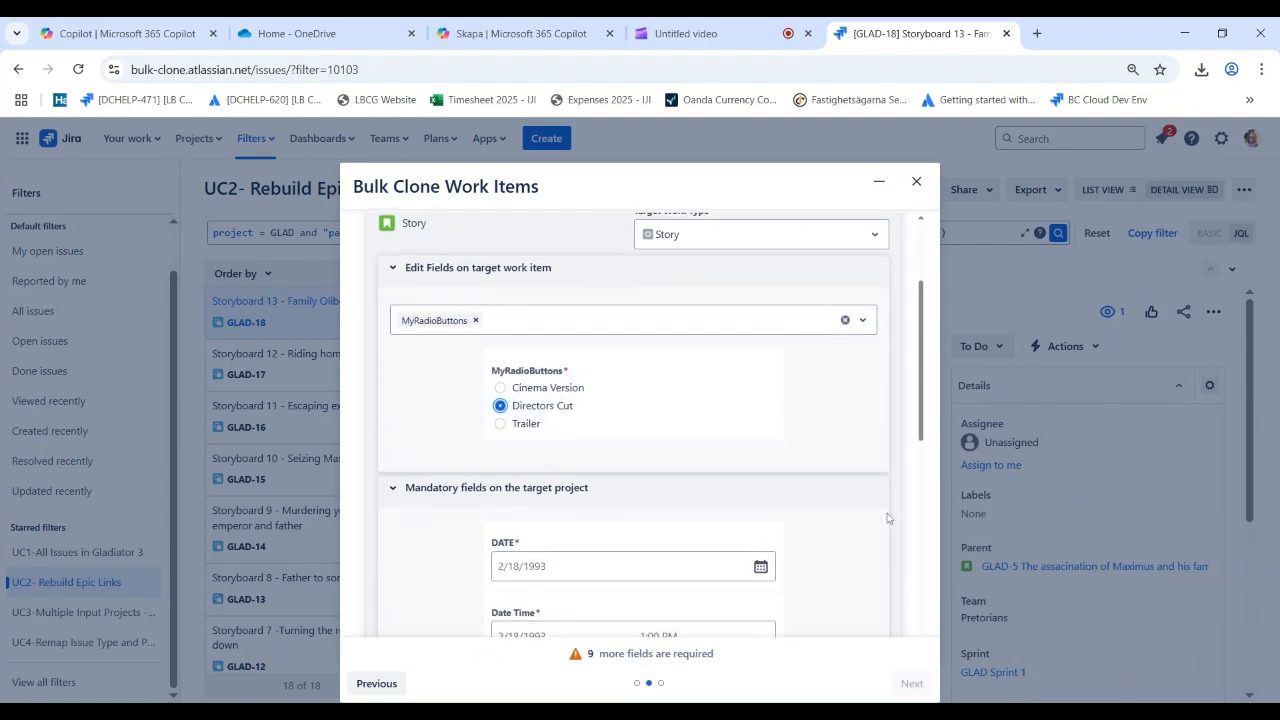
pyautogui.scroll(-1, 758, 513)
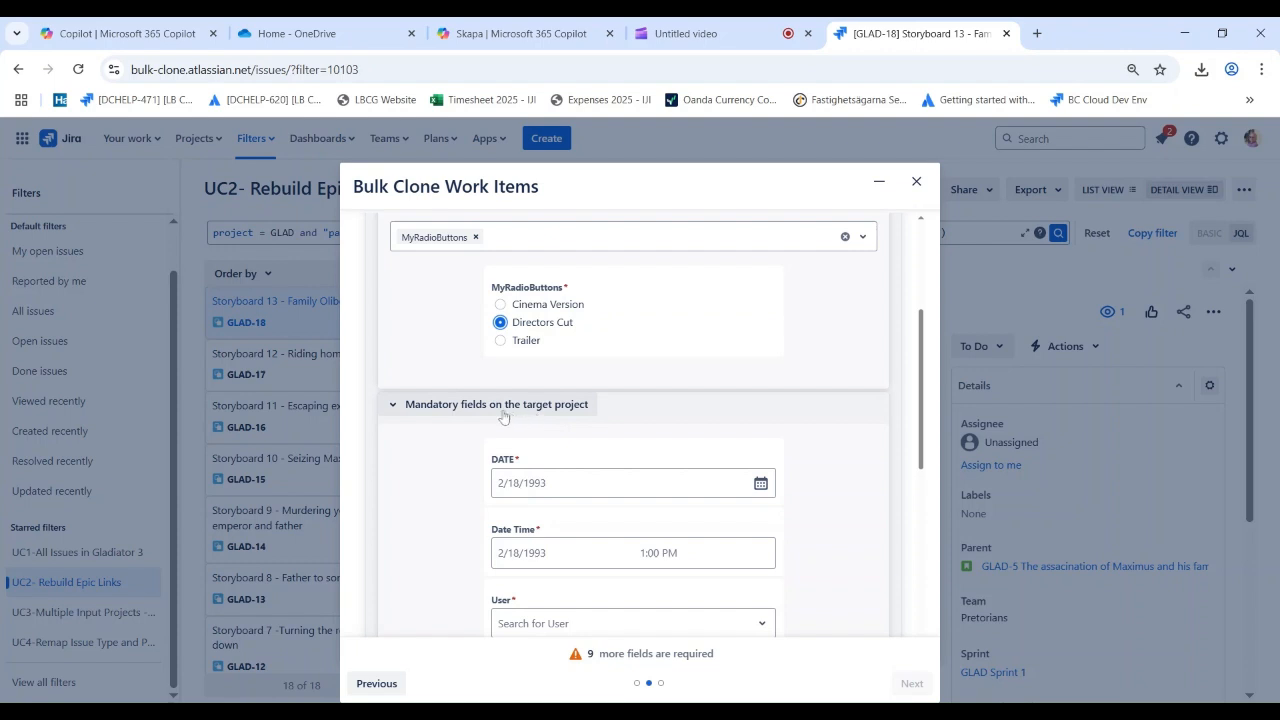
pyautogui.scroll(1, 467, 355)
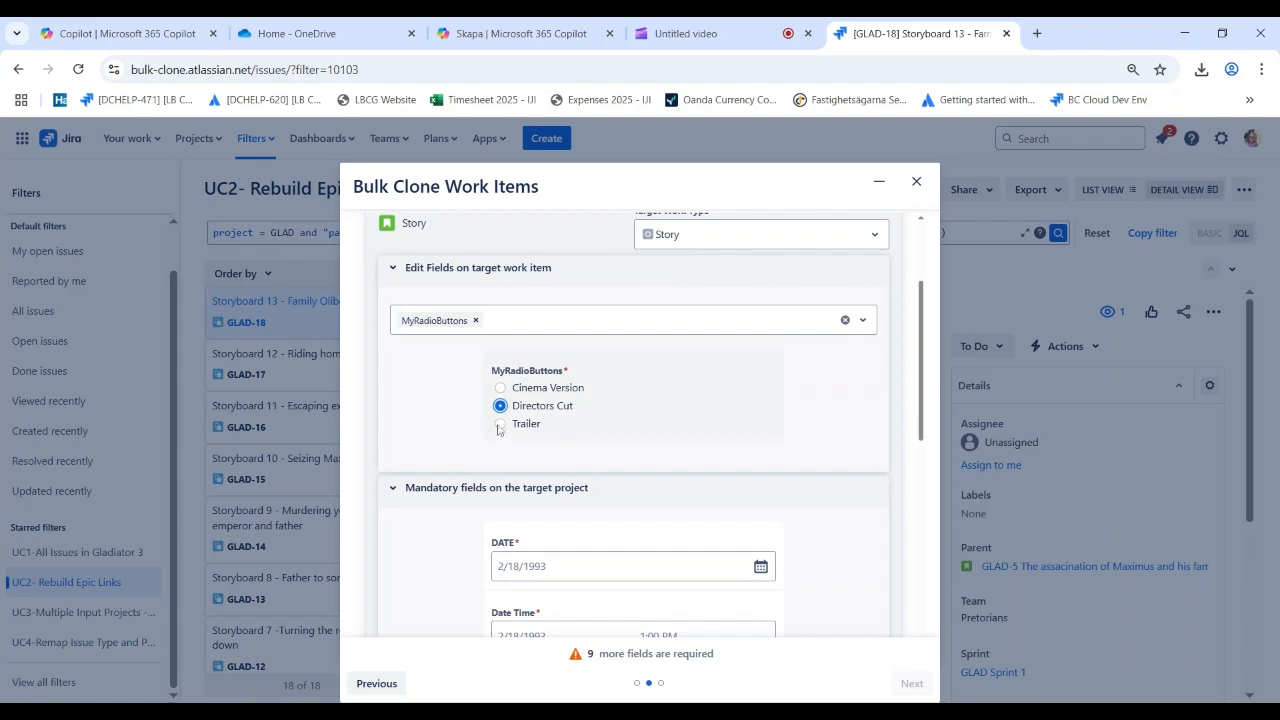
pyautogui.scroll(-1, 447, 401)
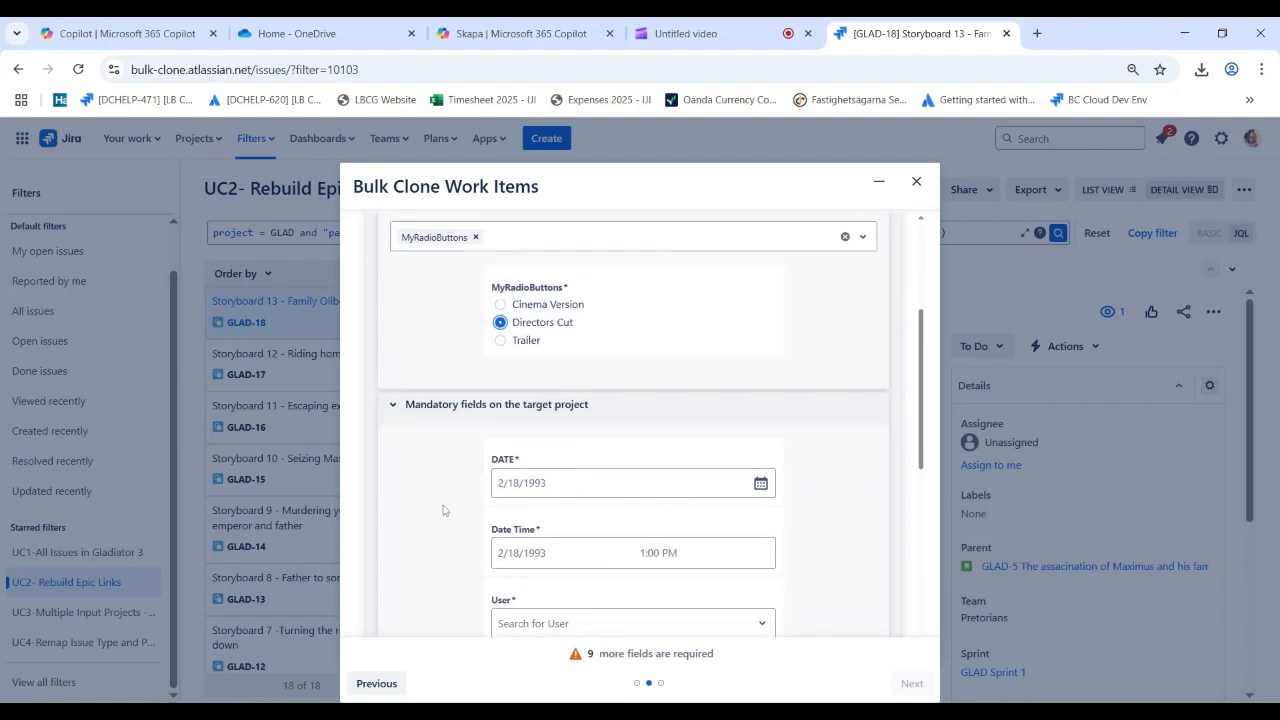
pyautogui.click(544, 489)
pyautogui.click(585, 369)
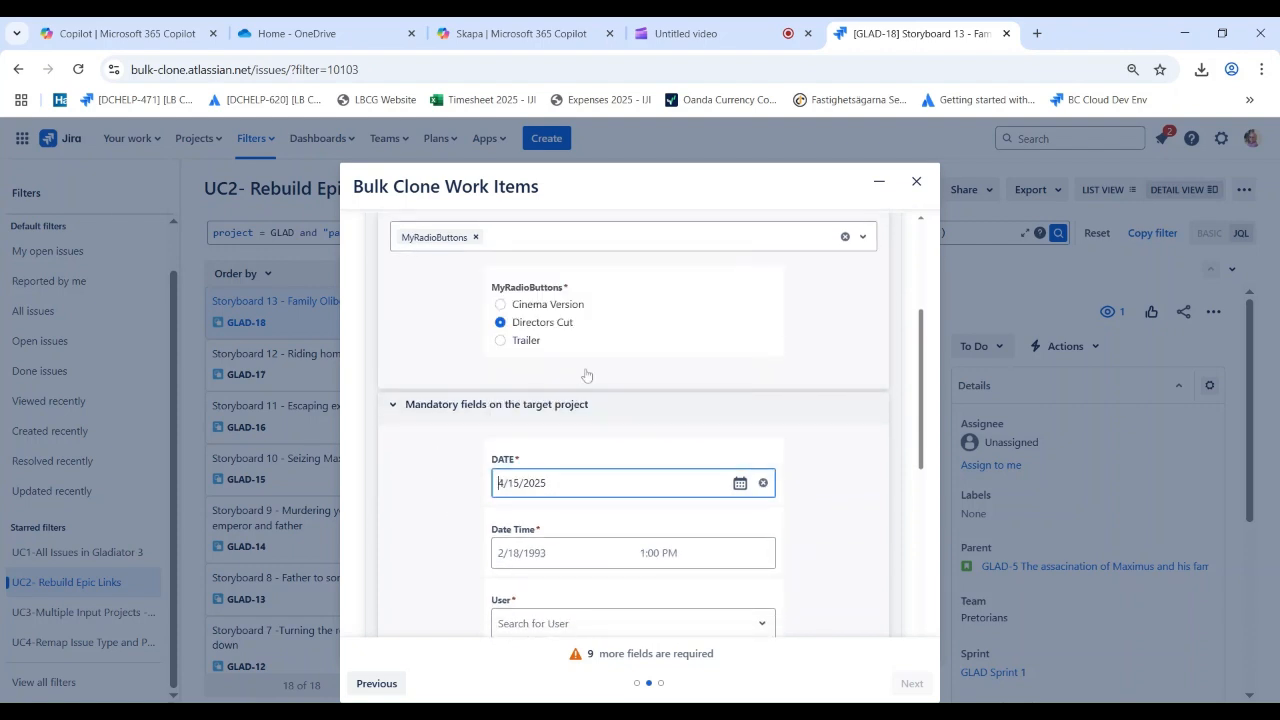
pyautogui.click(519, 560)
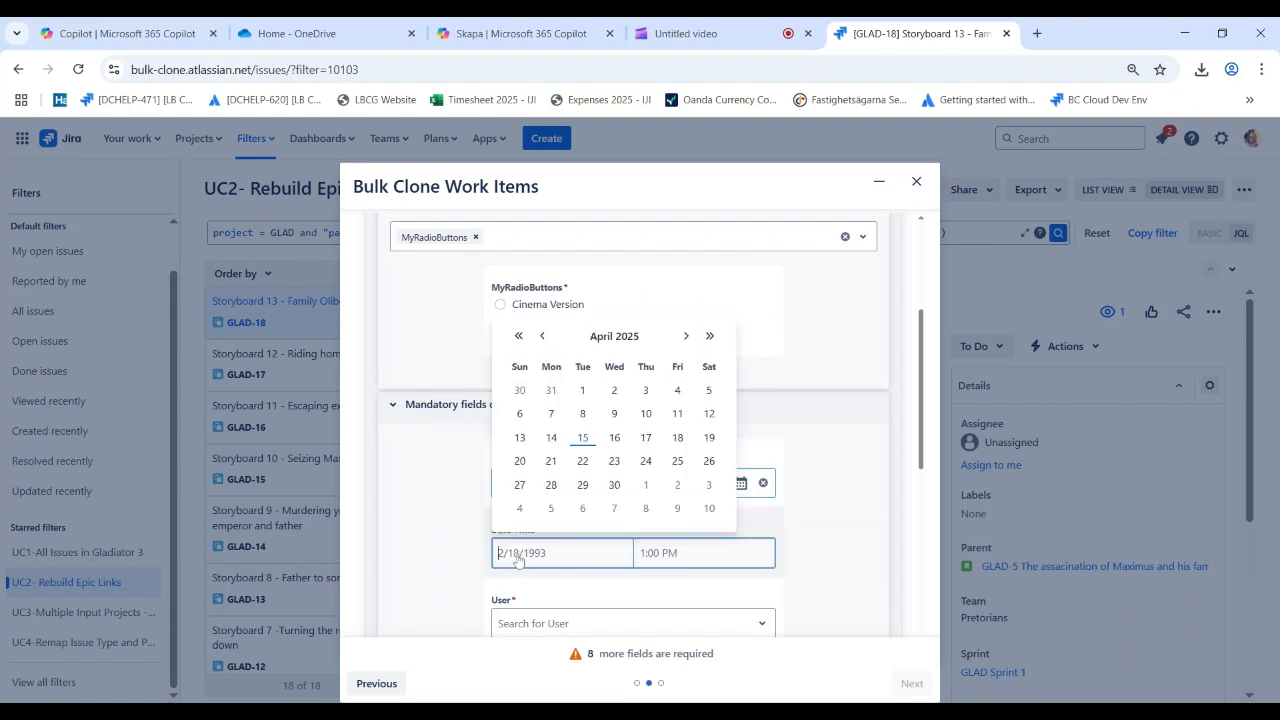
pyautogui.click(582, 437)
pyautogui.click(657, 552)
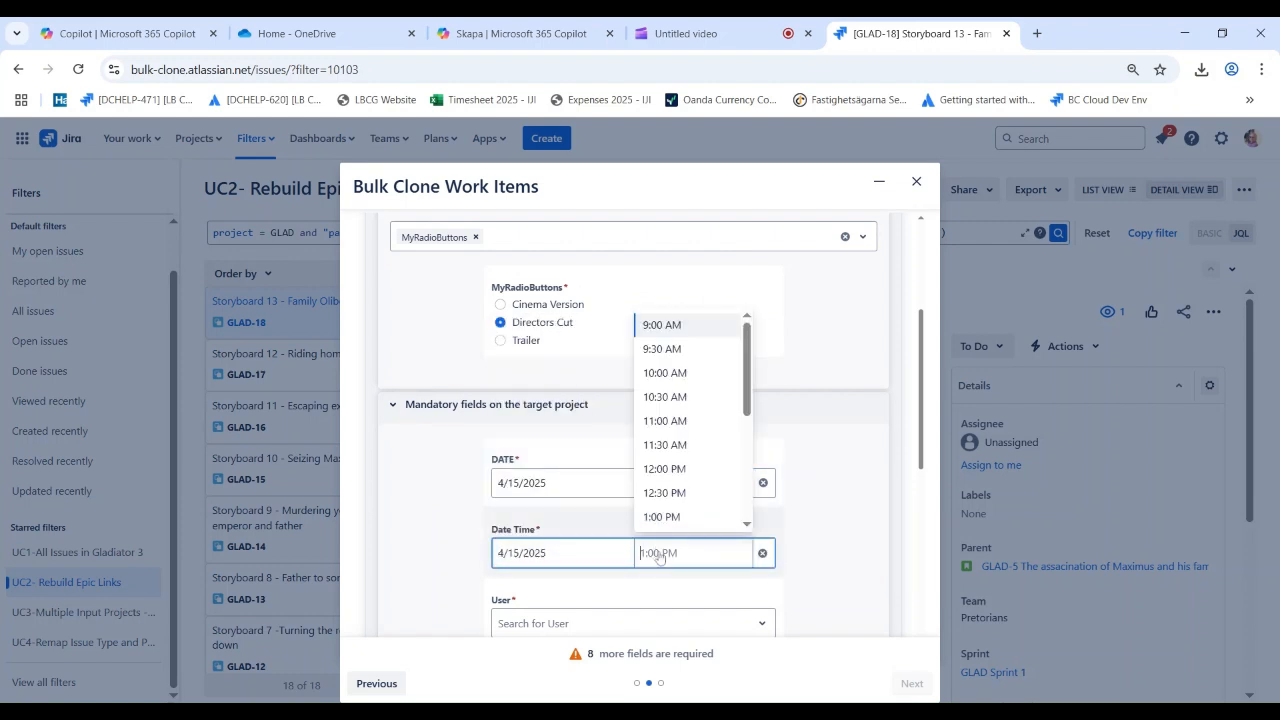
pyautogui.click(662, 421)
# Search for the required person by first name and assign them in the Story group's mandatory User field
pyautogui.scroll(-3, 408, 561)
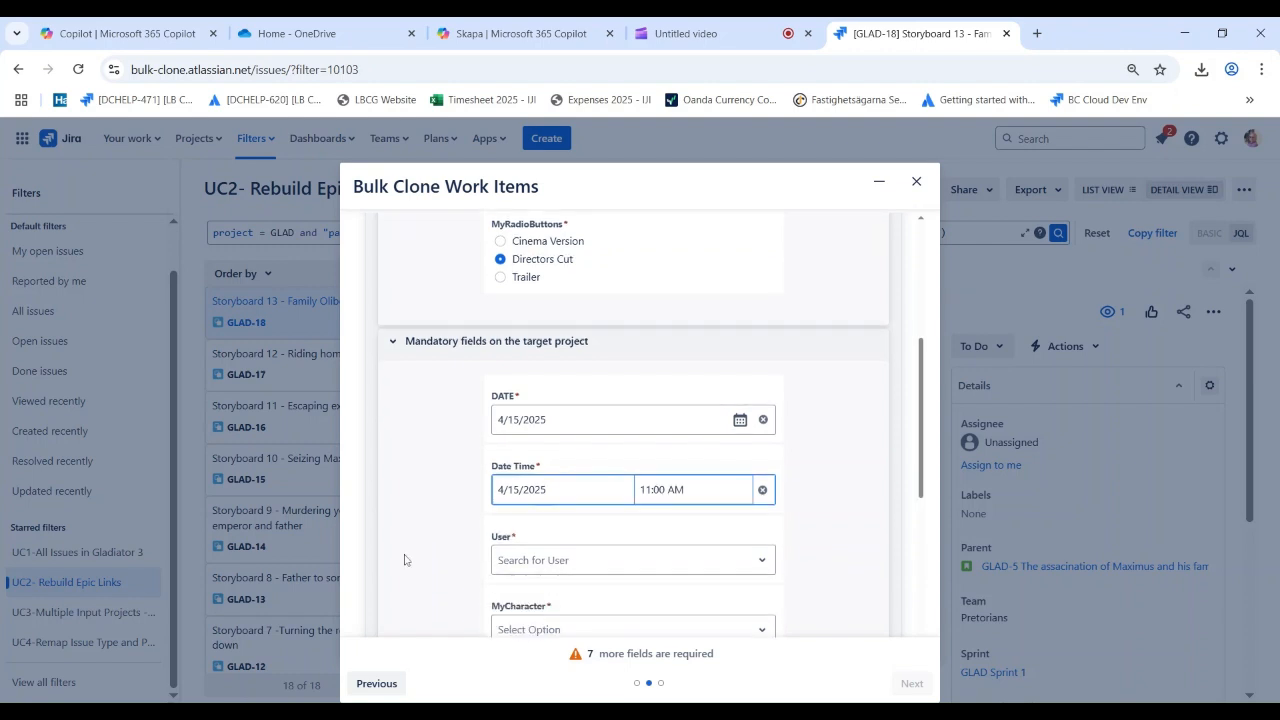
pyautogui.click(522, 459)
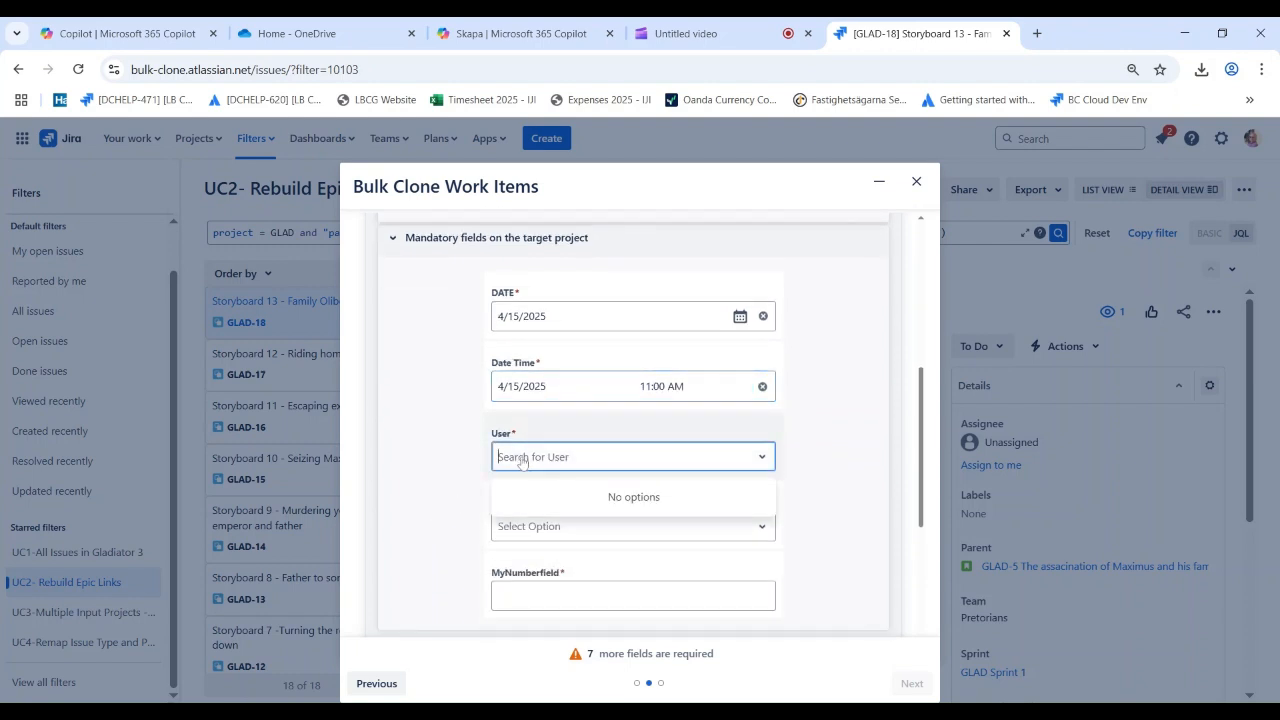
pyautogui.write('Lars')
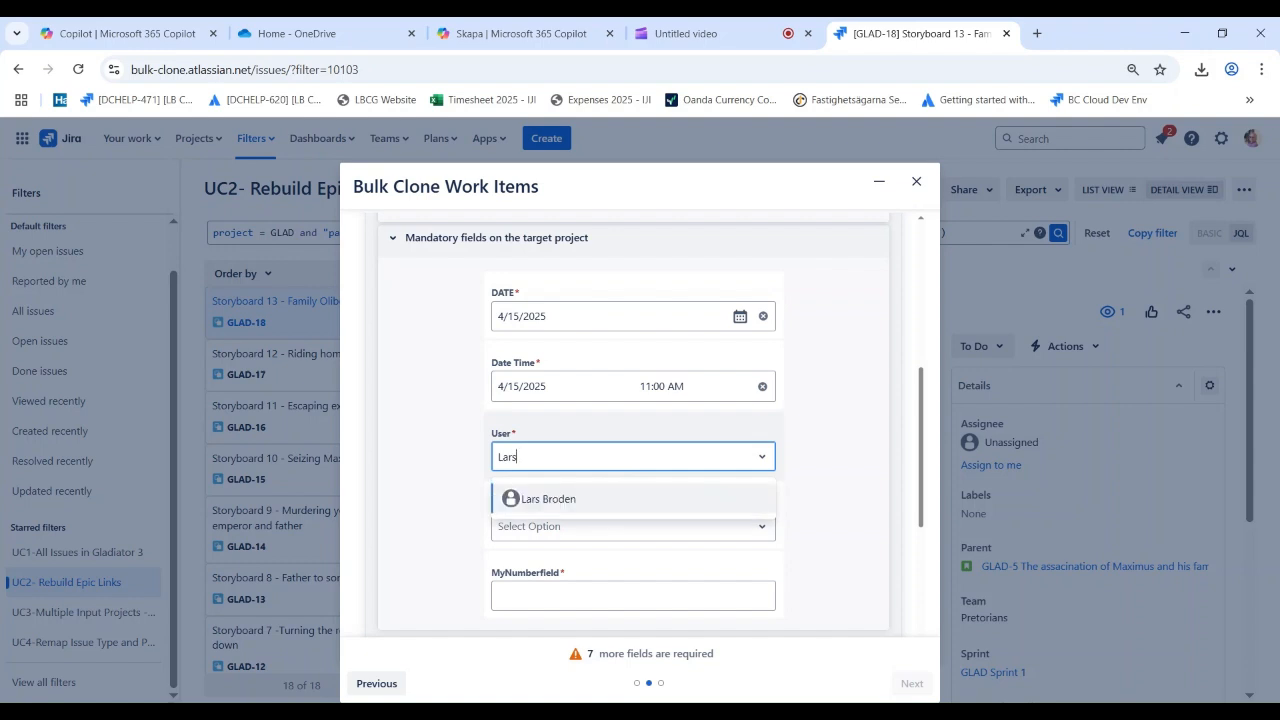
pyautogui.click(585, 499)
# Select Medikus and Slave for MyCharacter and enter 22 in MyNumberfield for the Story group
pyautogui.click(542, 535)
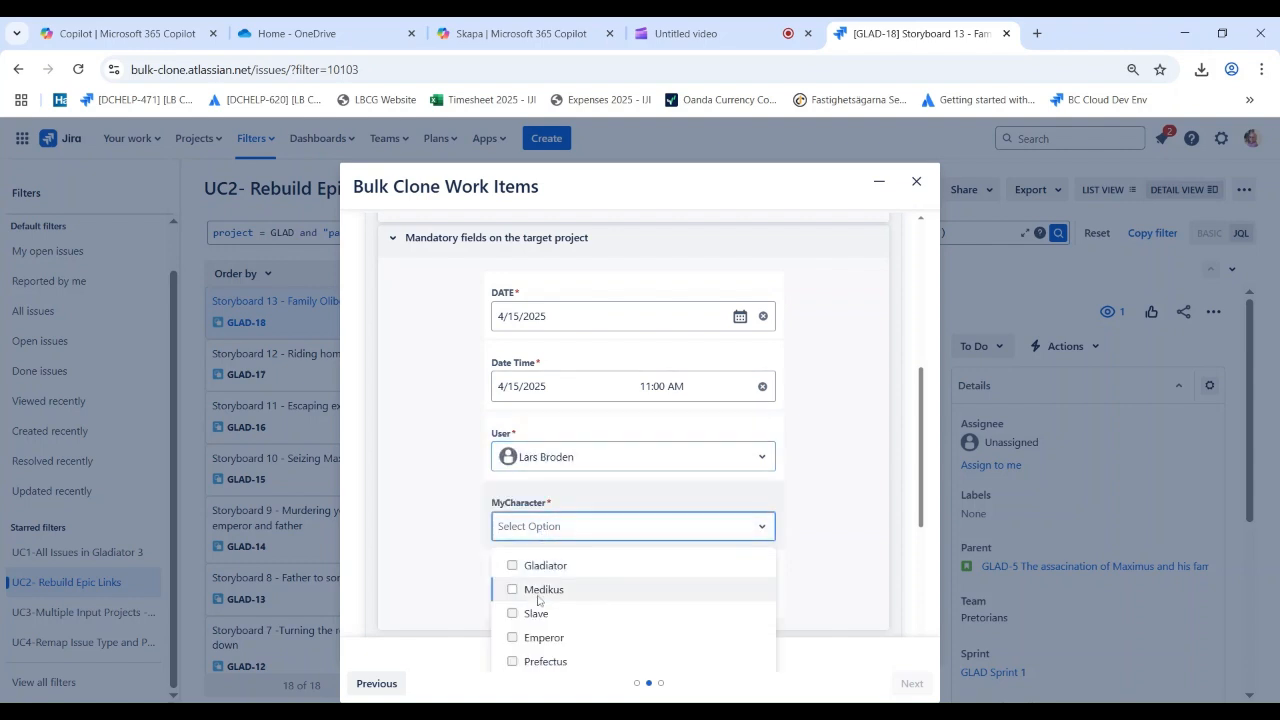
pyautogui.click(542, 592)
pyautogui.click(557, 613)
pyautogui.scroll(-3, 829, 569)
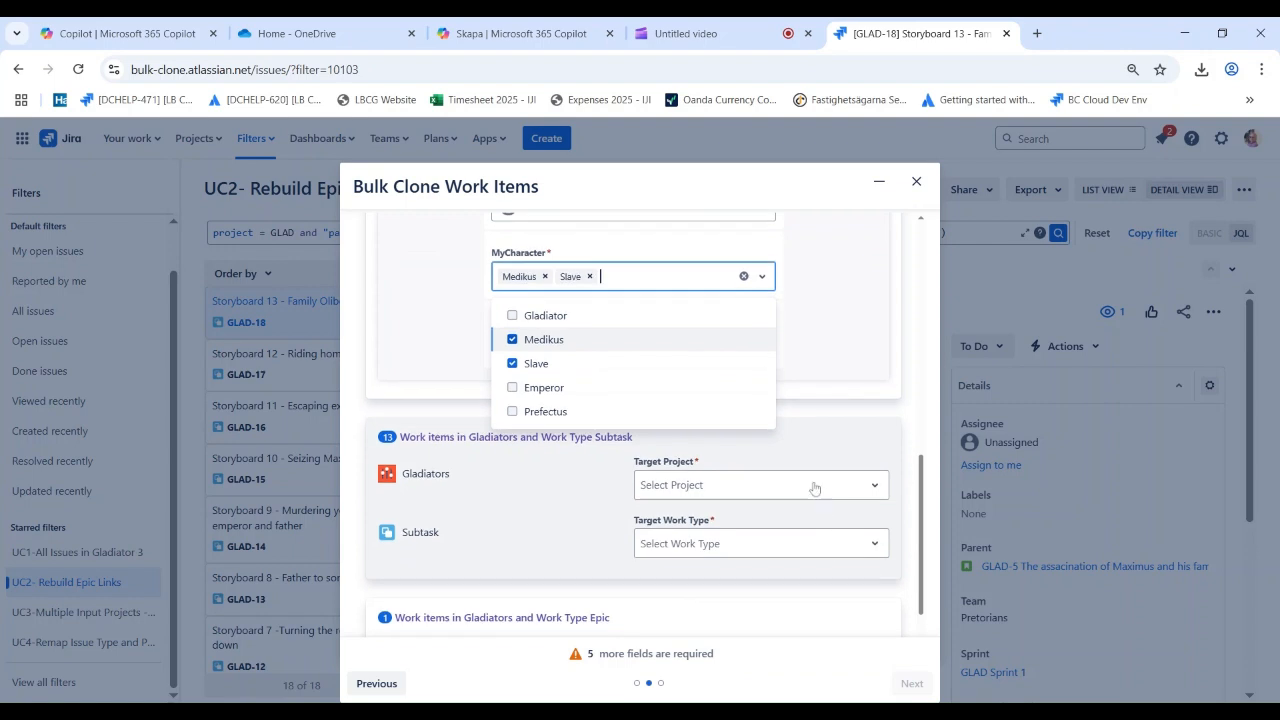
pyautogui.click(833, 397)
pyautogui.click(605, 350)
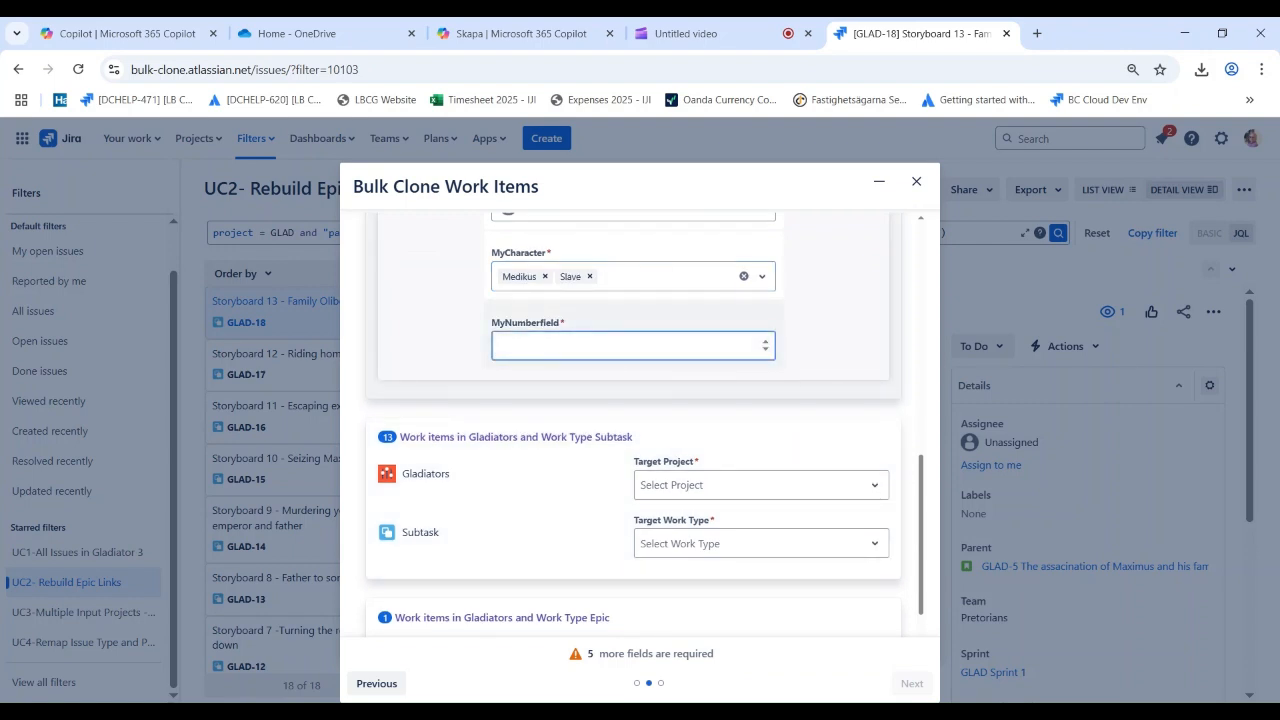
# Map the Gladiators Subtask work items to target project Gladiator 6 with target work type Sub-task
pyautogui.click(680, 488)
pyautogui.scroll(-2, 757, 580)
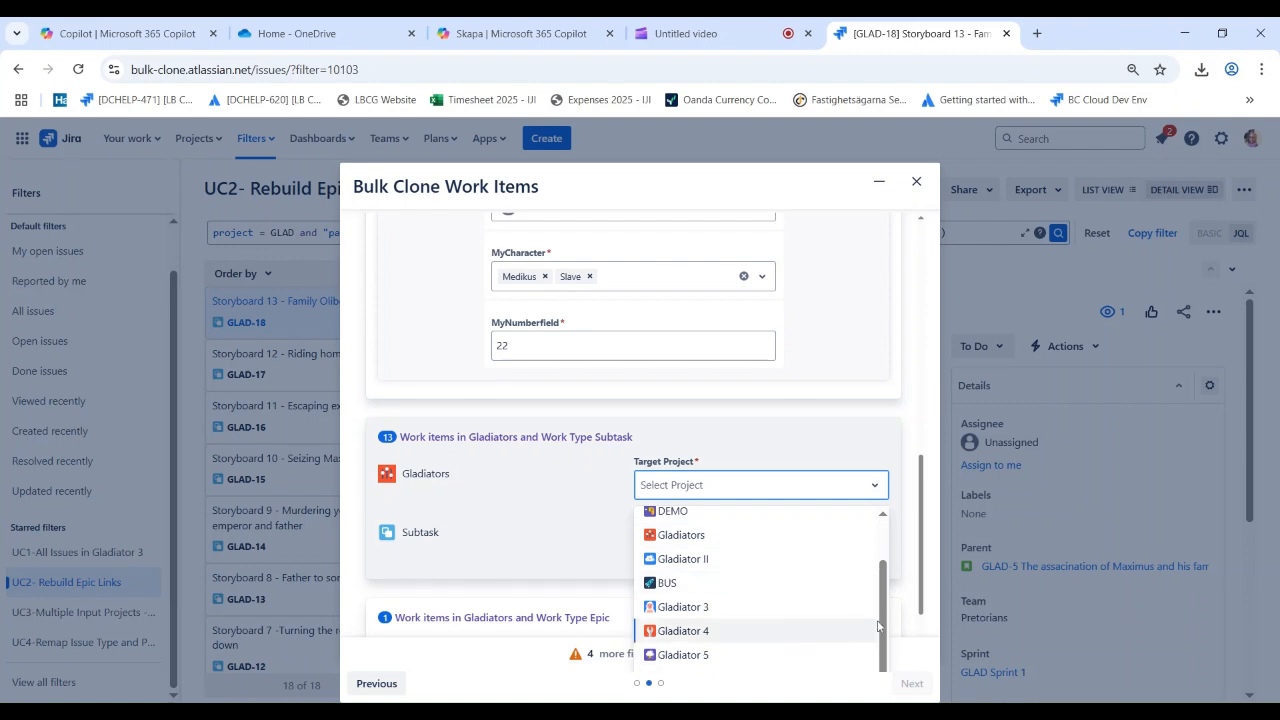
pyautogui.scroll(-2, 900, 620)
pyautogui.click(705, 546)
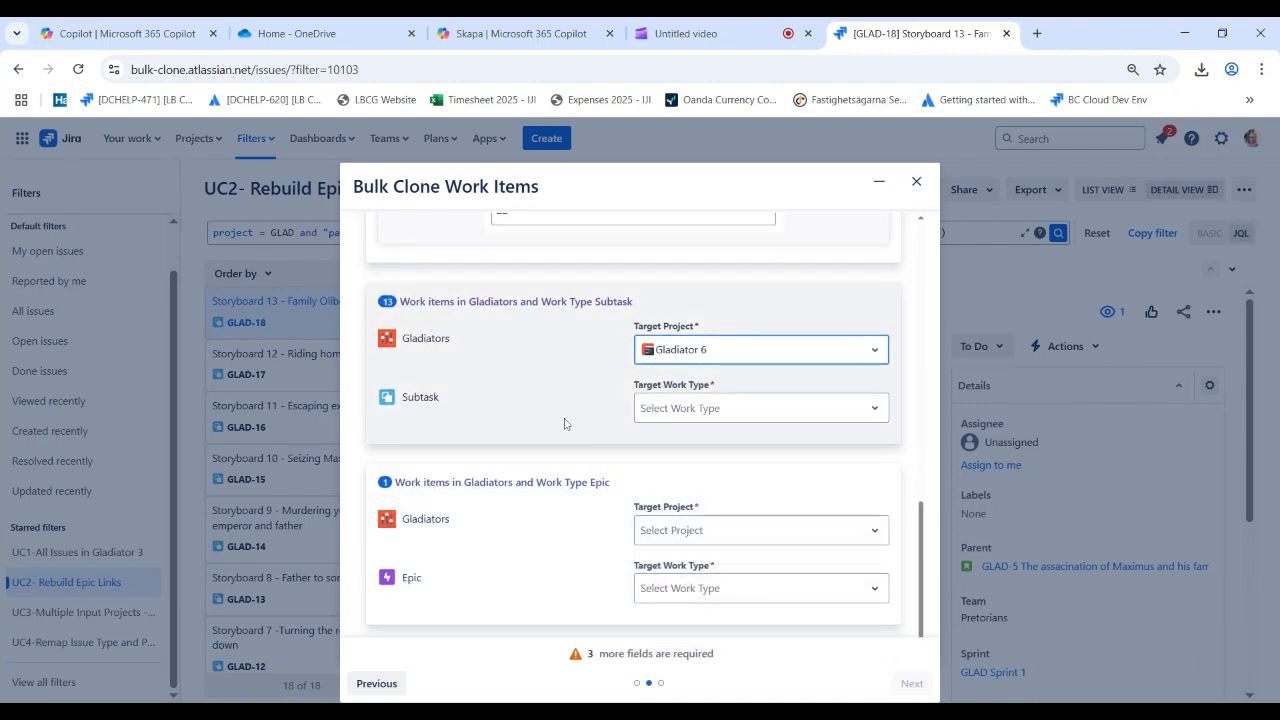
pyautogui.click(694, 409)
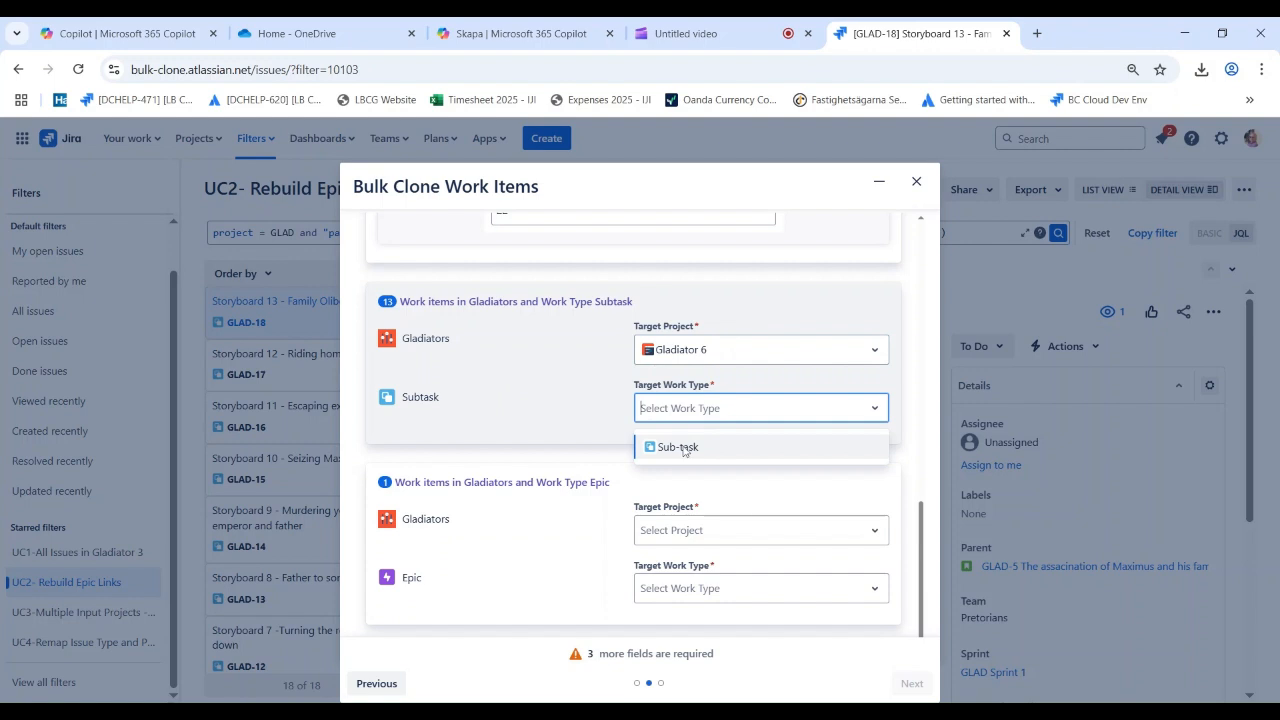
pyautogui.click(672, 446)
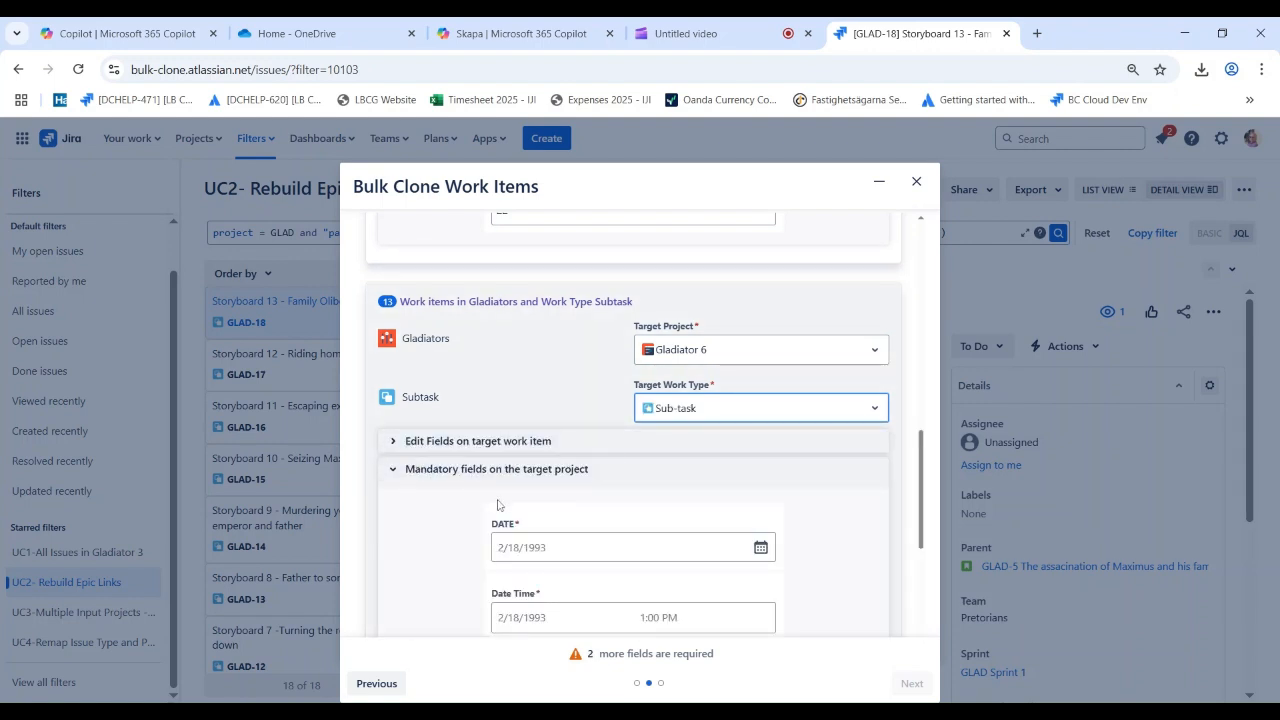
# Set the Subtask group's mandatory DATE to 4/15/2025 and its Date Time to 4/15/2025 10:30 AM
pyautogui.click(555, 549)
pyautogui.click(584, 424)
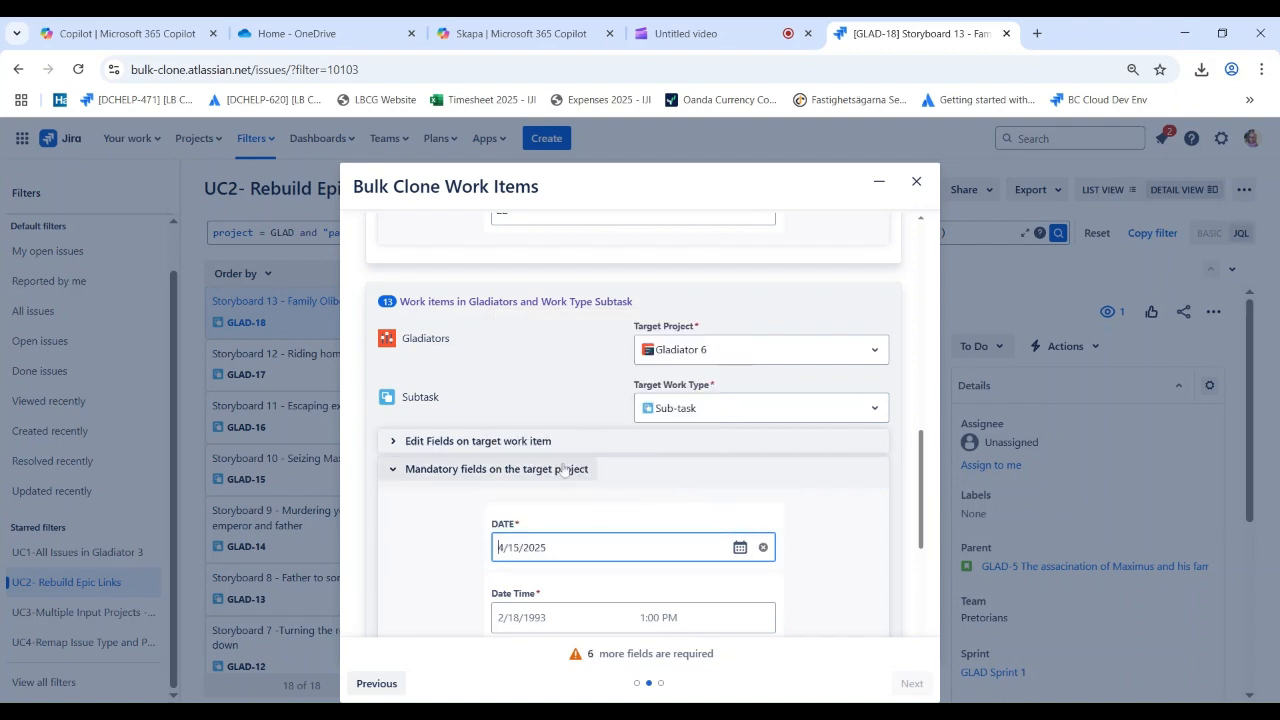
pyautogui.scroll(-3, 487, 454)
pyautogui.click(531, 367)
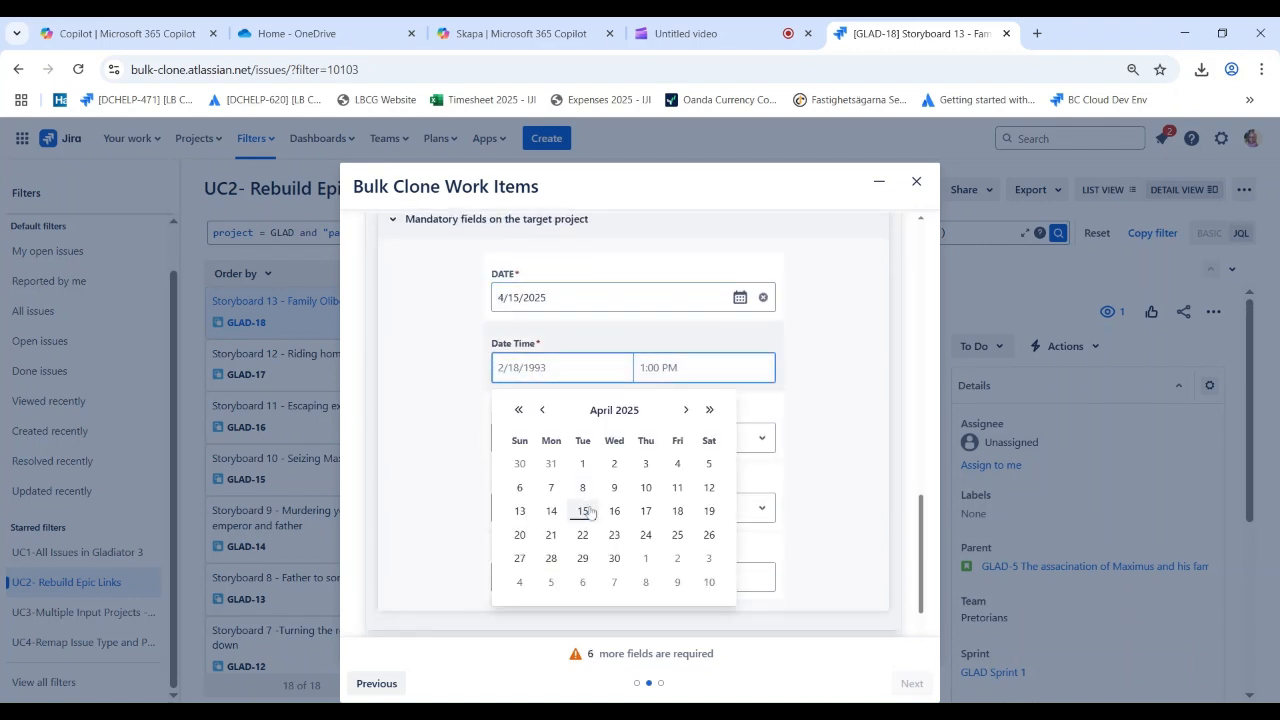
pyautogui.click(585, 511)
pyautogui.click(660, 367)
pyautogui.click(650, 480)
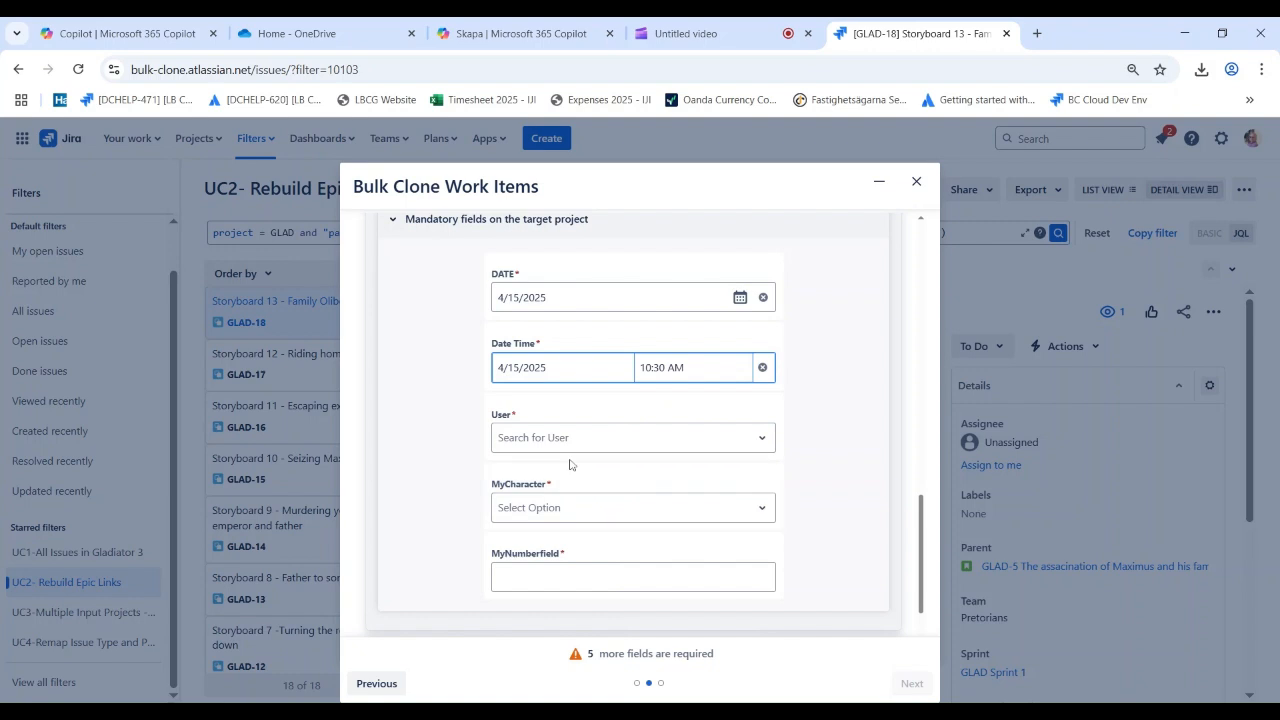
# Search for the required person by first name and assign them in the Subtask group's mandatory User field
pyautogui.click(540, 440)
pyautogui.write('Lars')
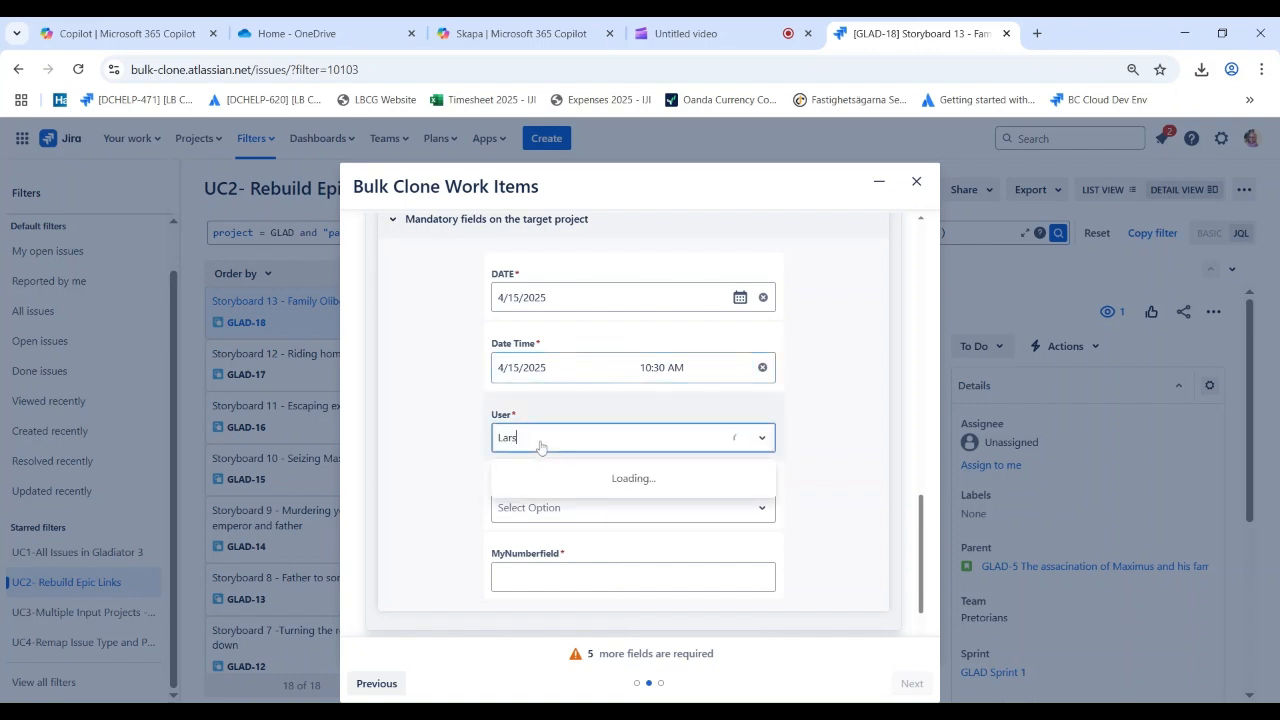
pyautogui.click(586, 480)
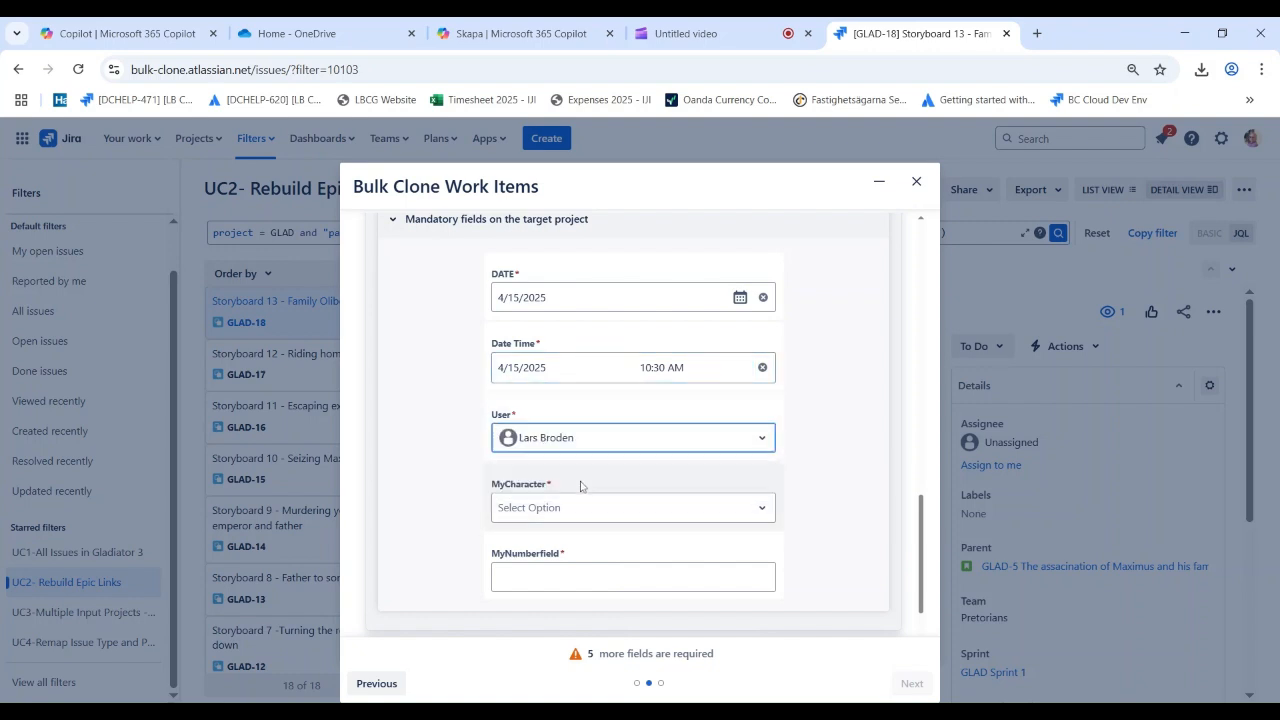
# Select Medikus and Slave for MyCharacter and enter 22 in MyNumberfield for the Subtask group
pyautogui.click(568, 508)
pyautogui.click(558, 572)
pyautogui.click(545, 594)
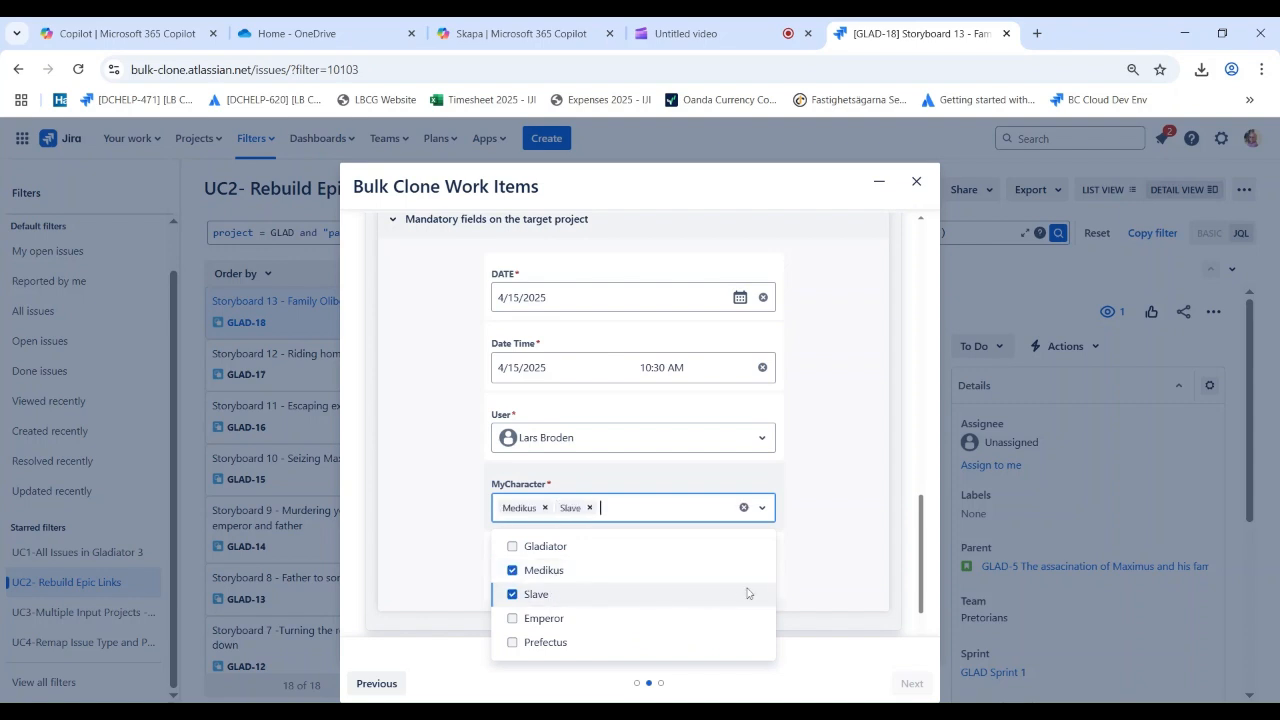
pyautogui.click(840, 563)
pyautogui.click(634, 580)
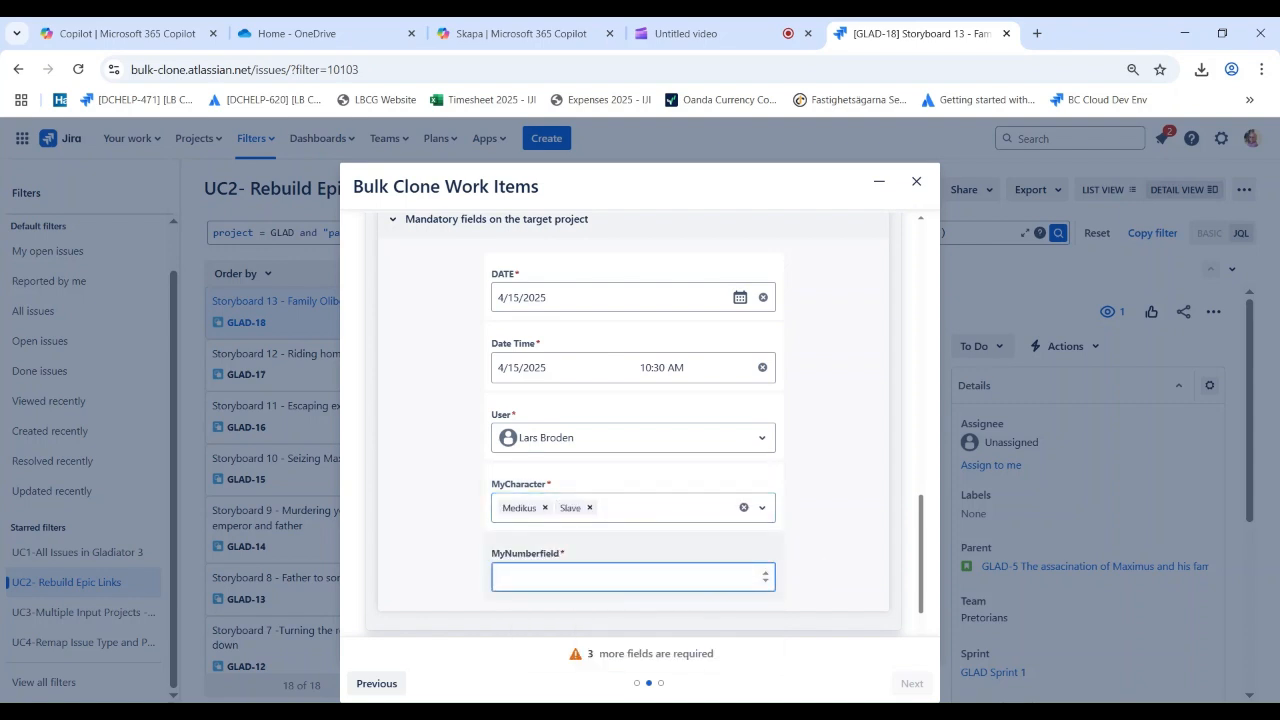
# Map the Gladiators Epic work item to target project Gladiator 6 with target work type Epic
pyautogui.scroll(-2, 795, 560)
pyautogui.click(732, 530)
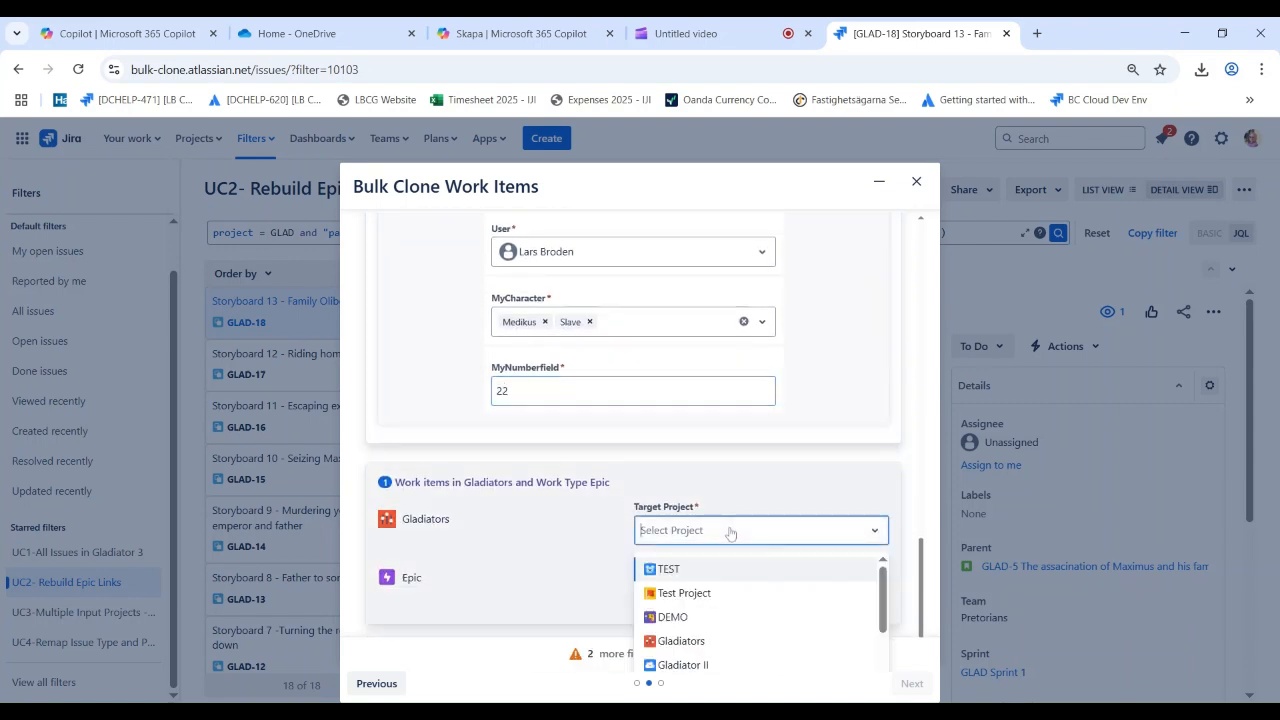
pyautogui.scroll(-4, 800, 620)
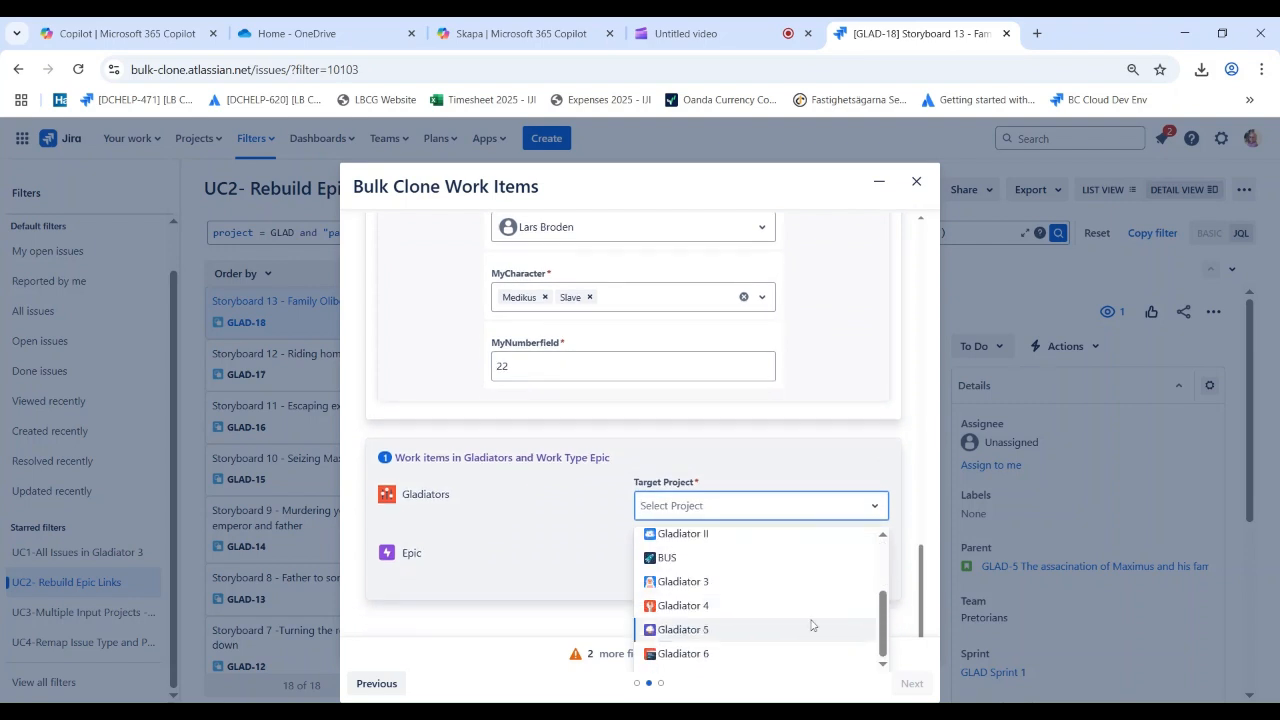
pyautogui.click(764, 652)
pyautogui.click(737, 588)
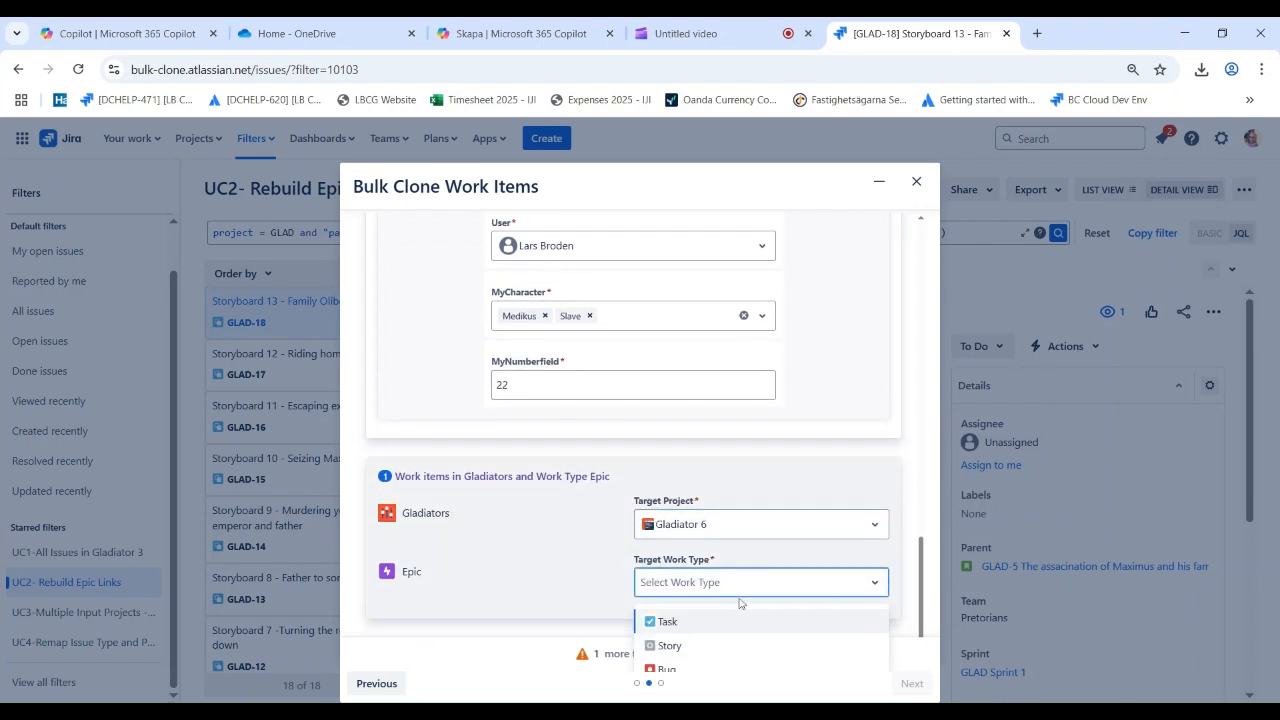
pyautogui.click(667, 654)
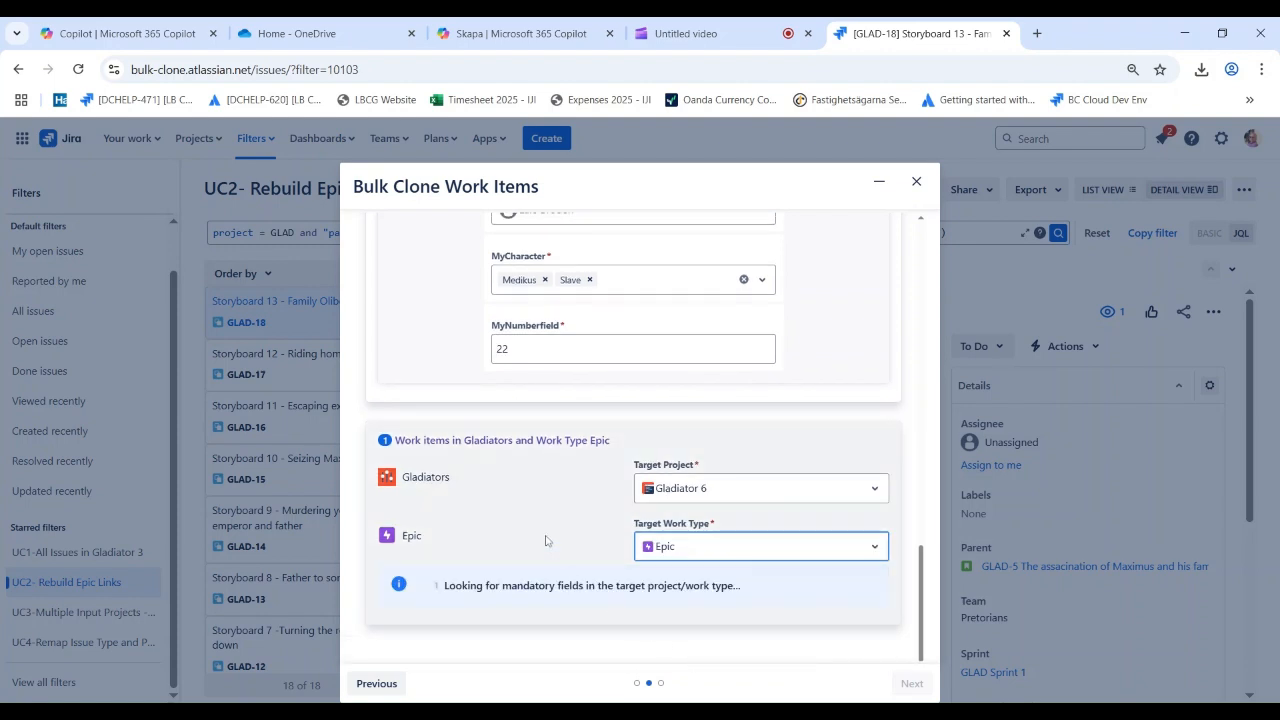
# Look at the Epic group's section for editing fields on the target work item, leaving its fields unselected
pyautogui.scroll(-3, 533, 506)
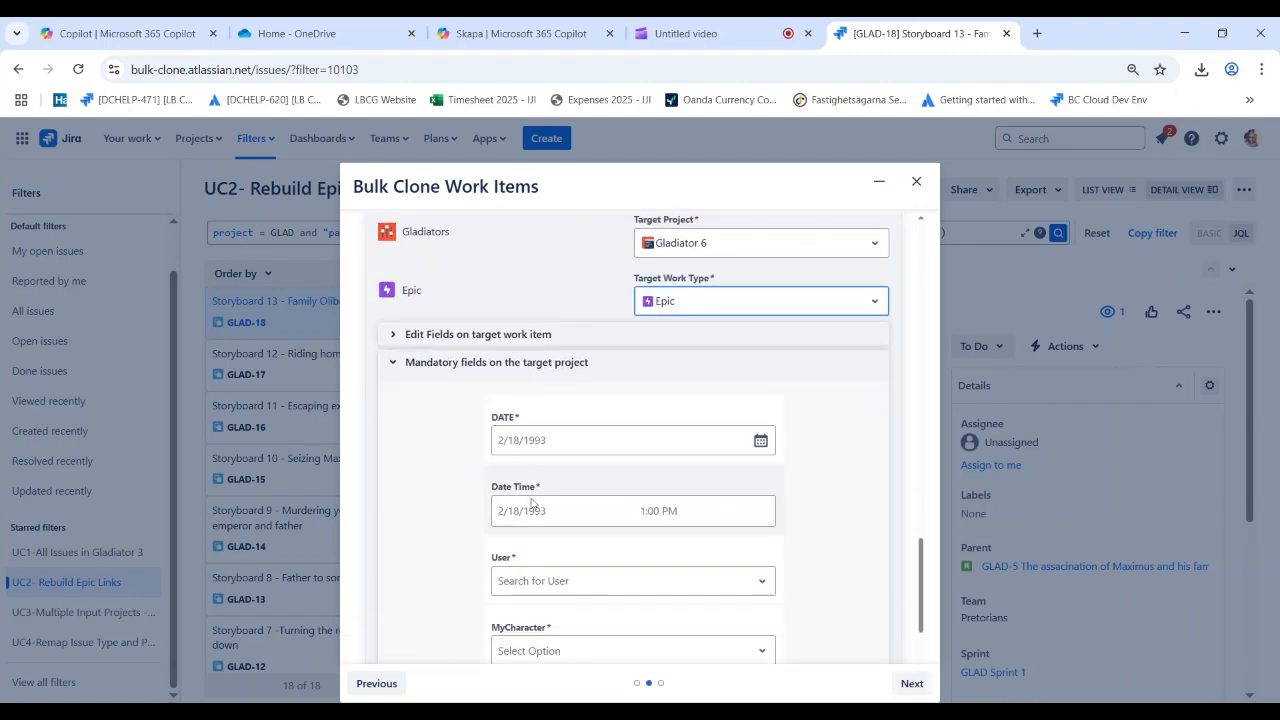
pyautogui.click(393, 328)
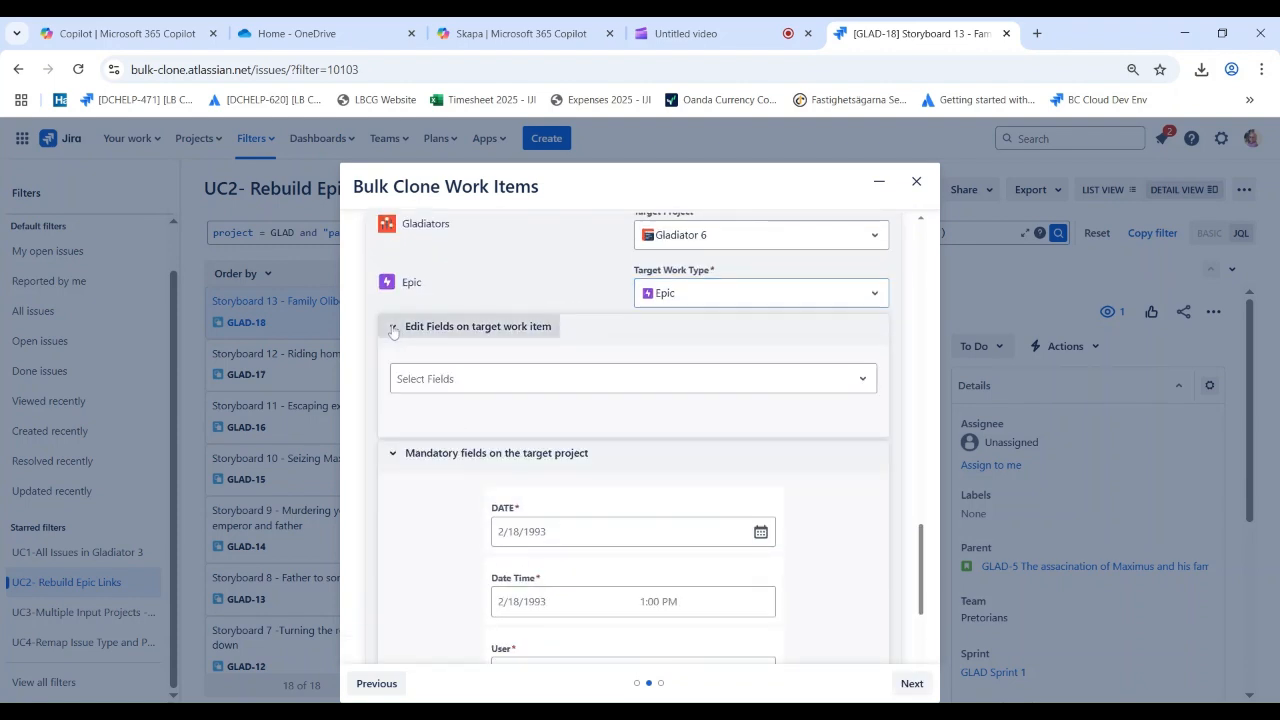
pyautogui.click(394, 330)
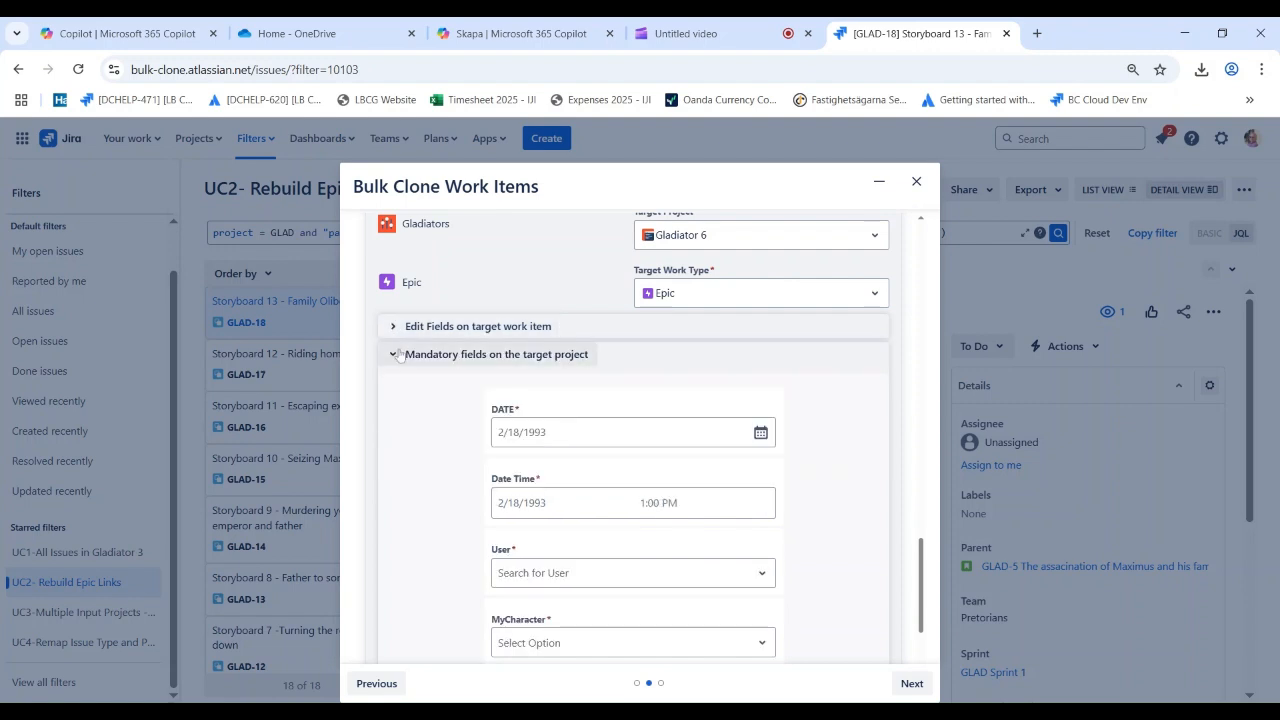
# Set the Epic group's mandatory DATE to 4/15/2025 and its Date Time to 4/15/2025 11:30 AM
pyautogui.click(562, 432)
pyautogui.click(592, 558)
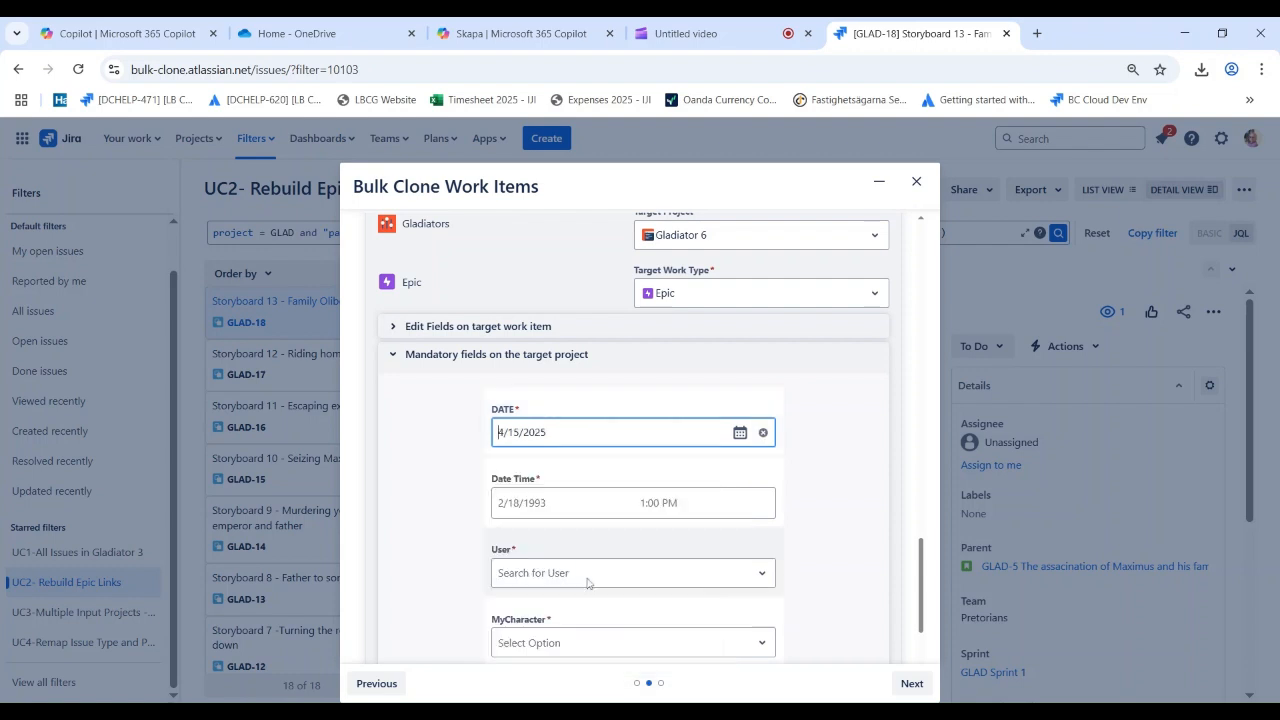
pyautogui.click(543, 502)
pyautogui.click(582, 387)
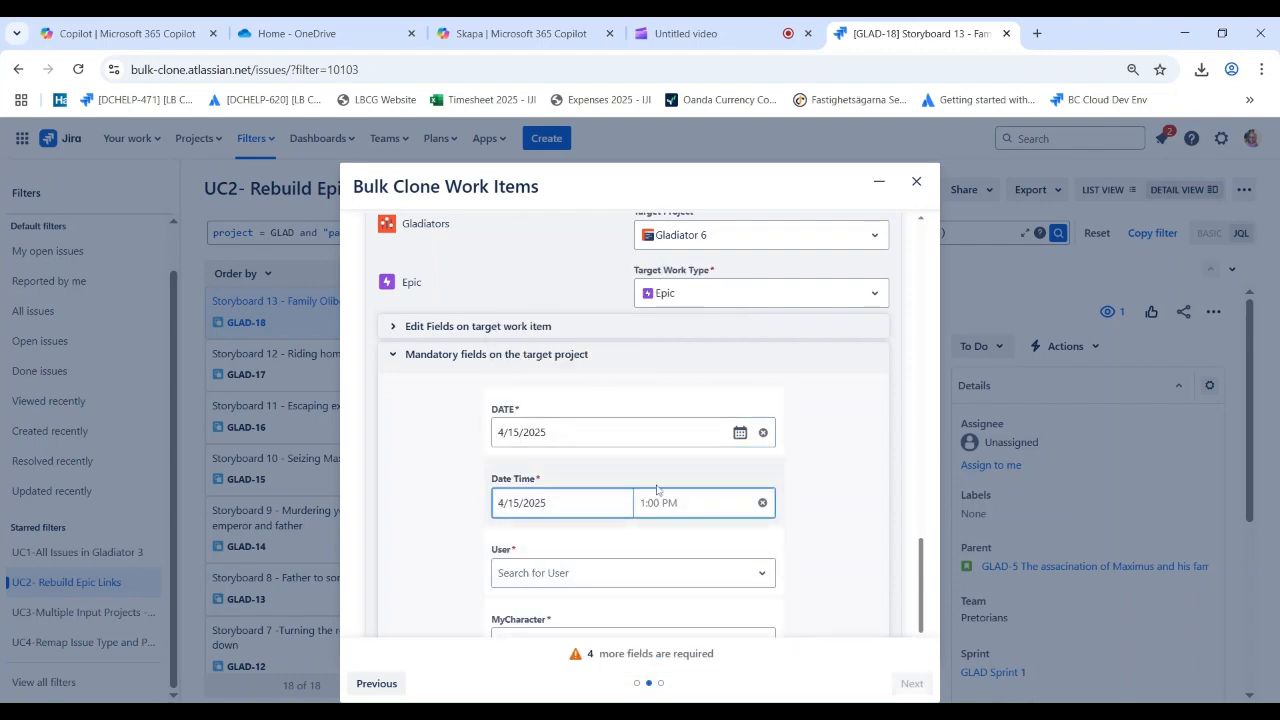
pyautogui.click(662, 502)
pyautogui.click(674, 398)
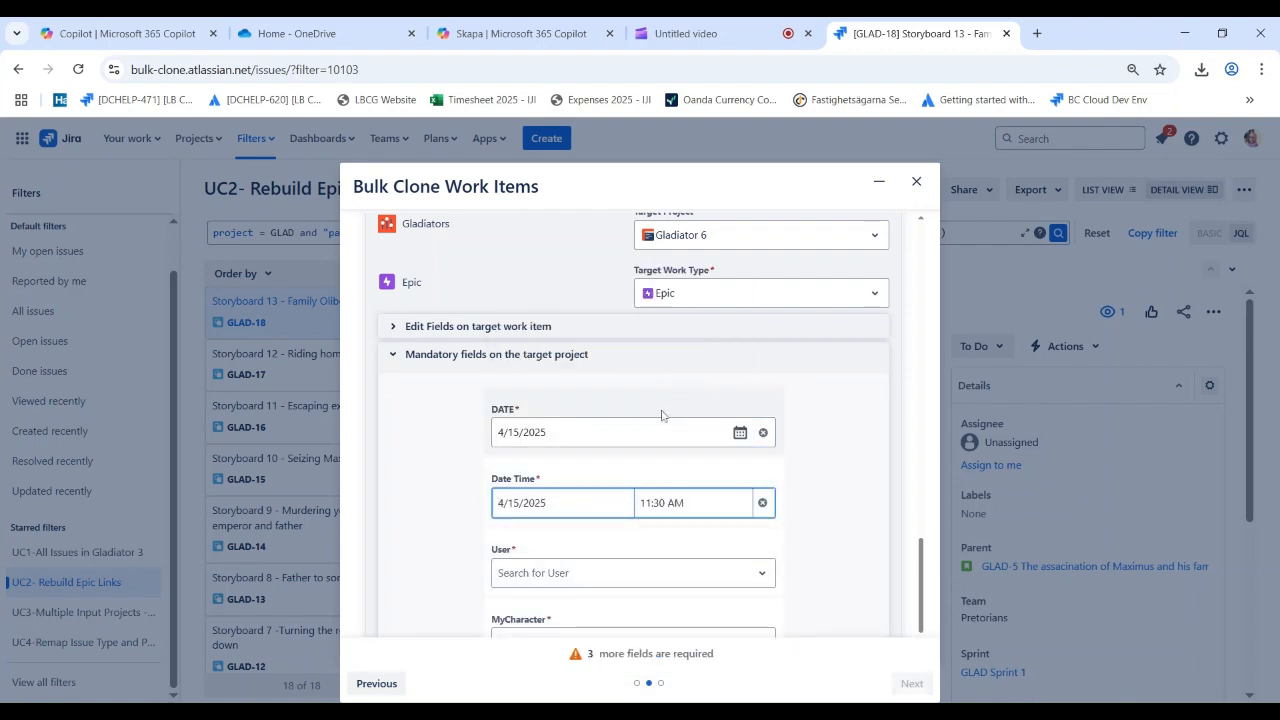
# Search for the required person by first name and assign them in the Epic group's mandatory User field
pyautogui.click(534, 575)
pyautogui.write('Lars')
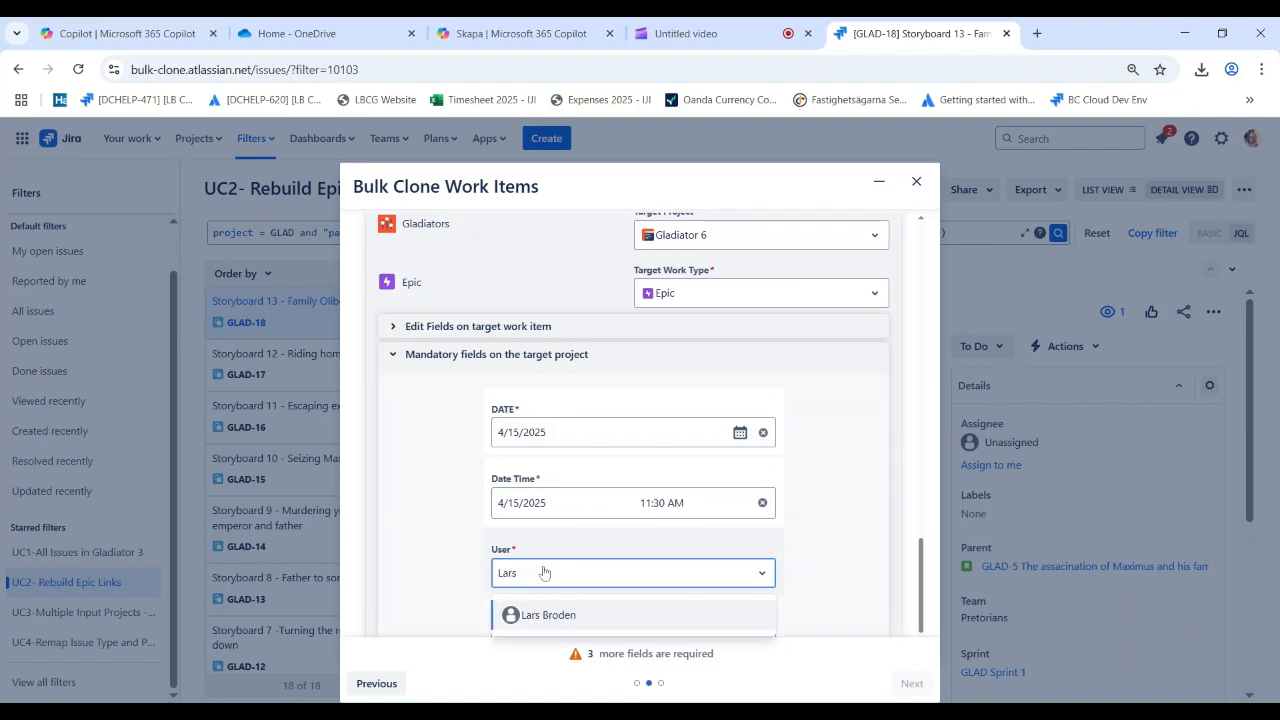
pyautogui.click(545, 614)
# Check which mandatory fields still have to be filled in before the clone setup can continue
pyautogui.scroll(-2, 415, 510)
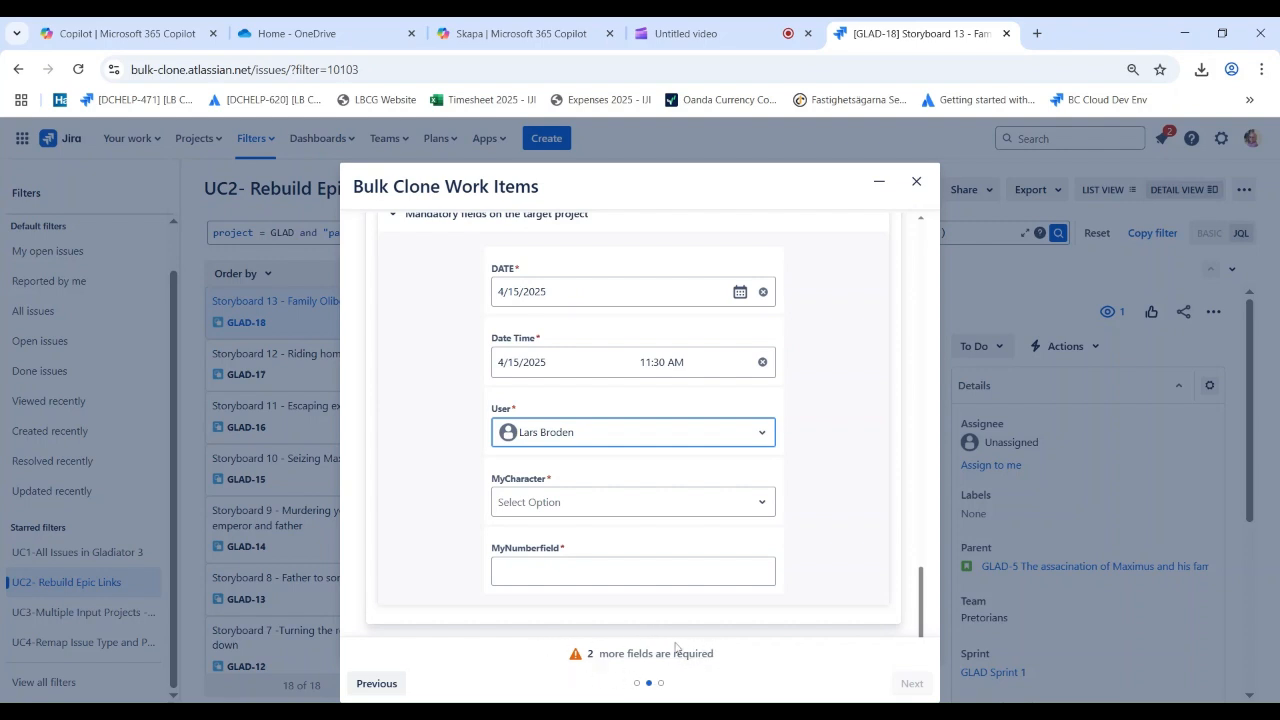
pyautogui.moveTo(632, 660)
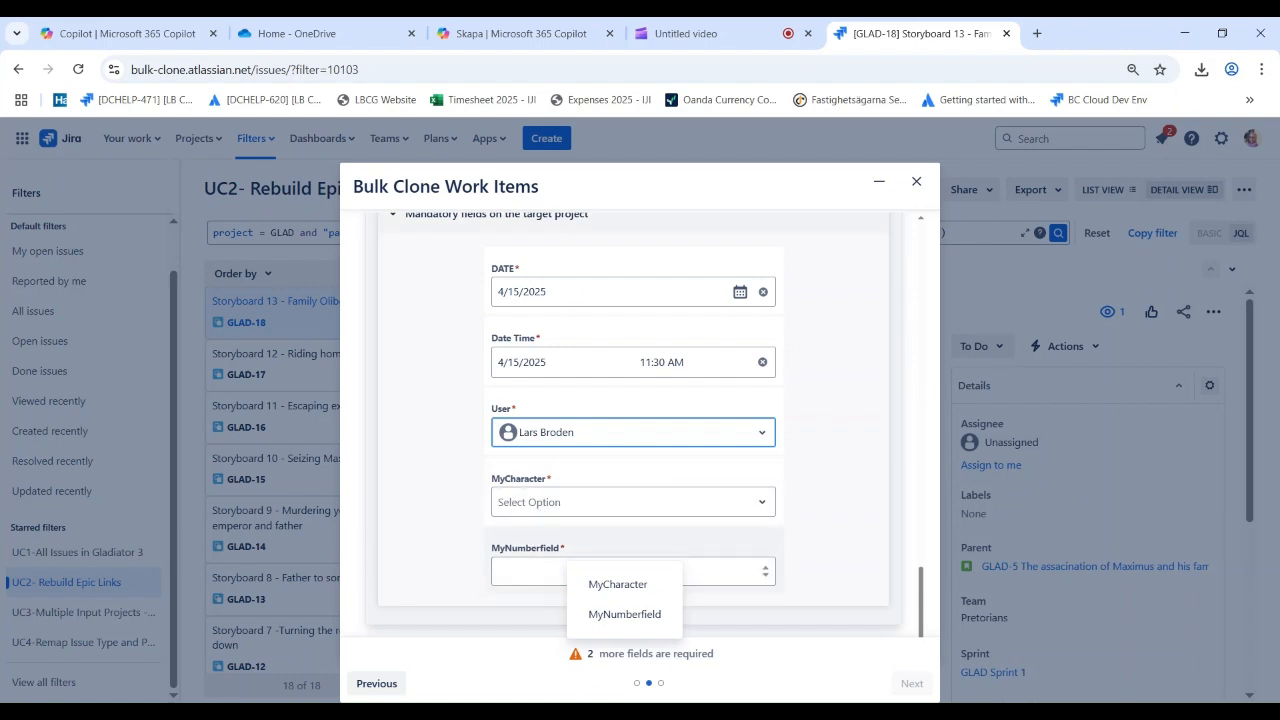
pyautogui.click(818, 667)
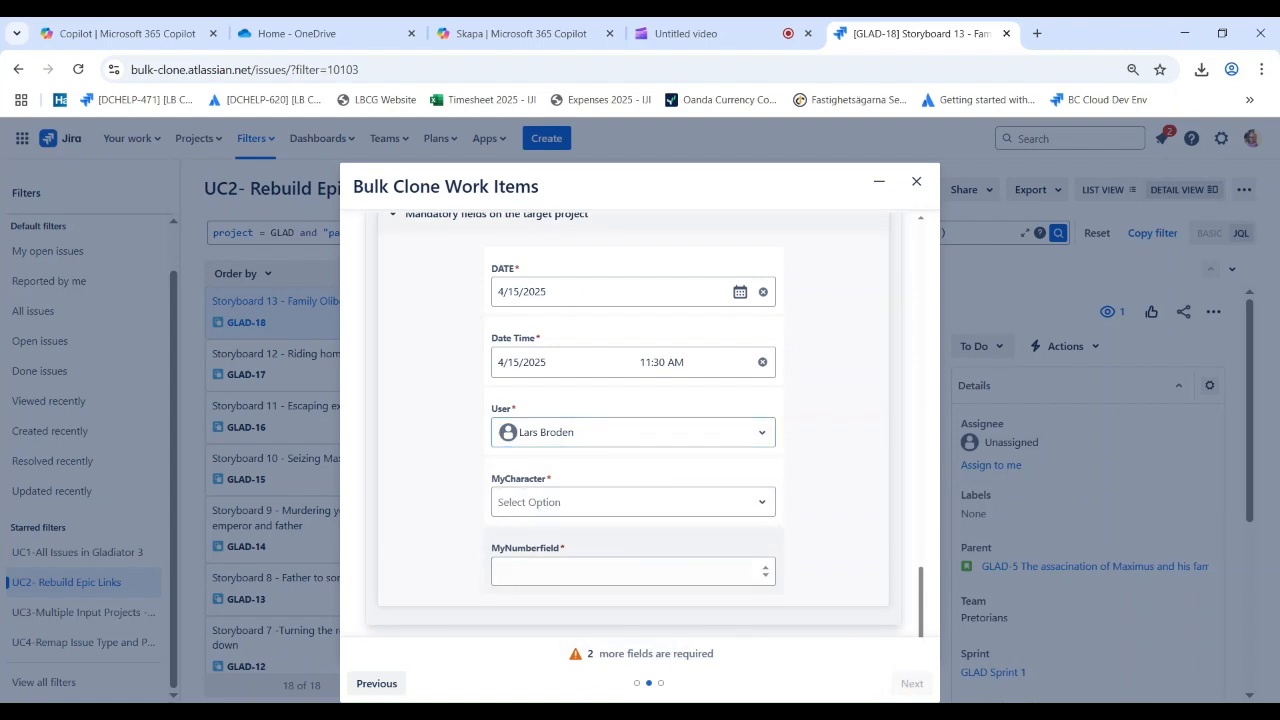
# Select Medikus and Slave for MyCharacter and enter 66 in MyNumberfield for the Epic group
pyautogui.click(554, 504)
pyautogui.click(548, 565)
pyautogui.click(540, 589)
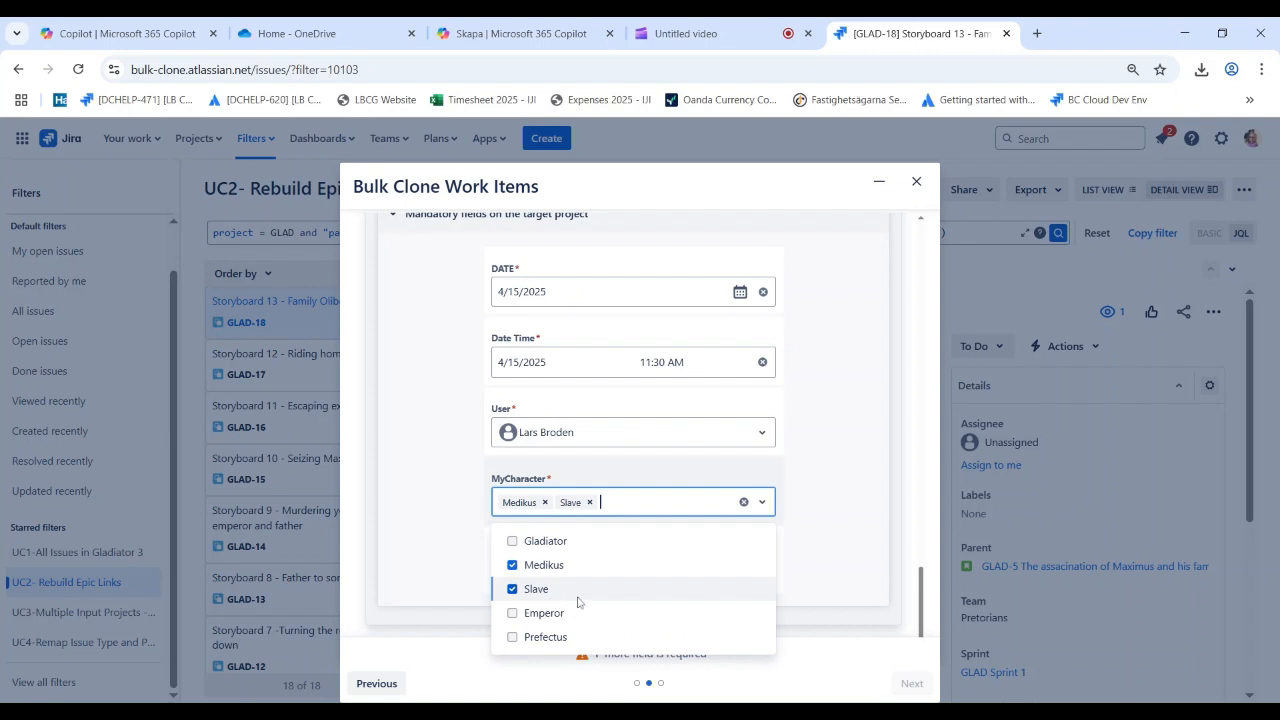
pyautogui.click(829, 594)
pyautogui.click(620, 571)
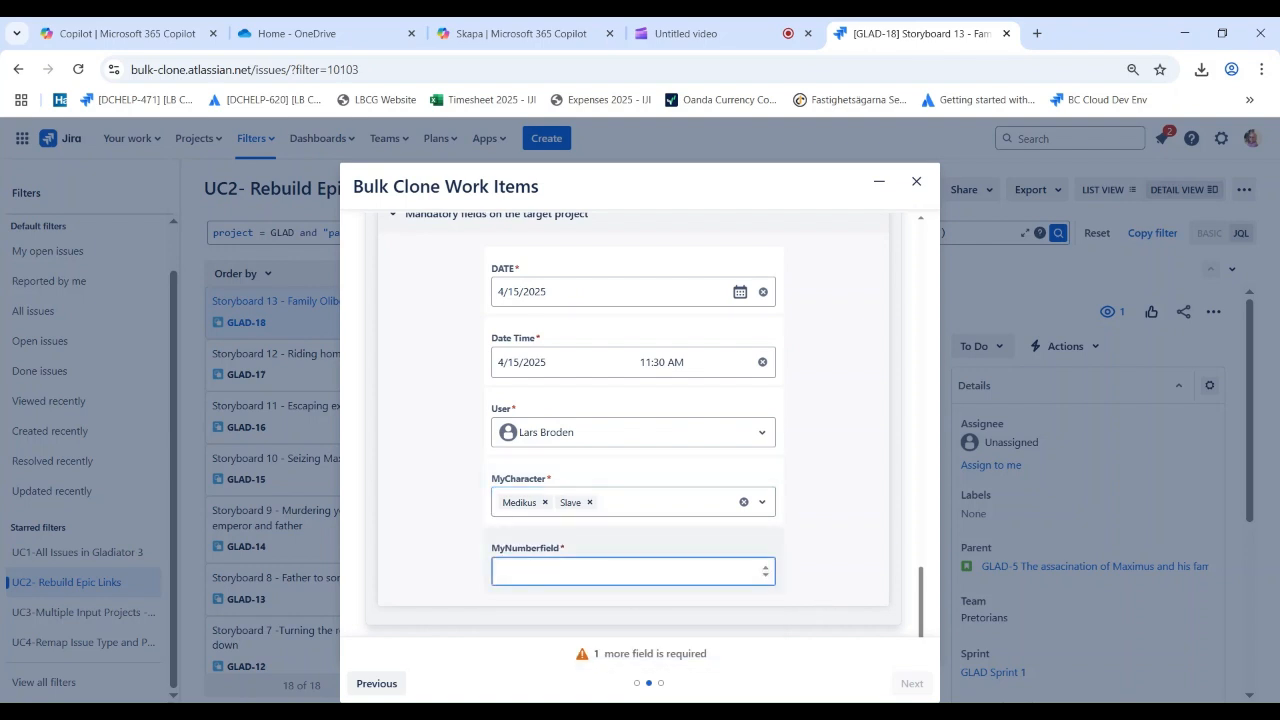
pyautogui.write('66')
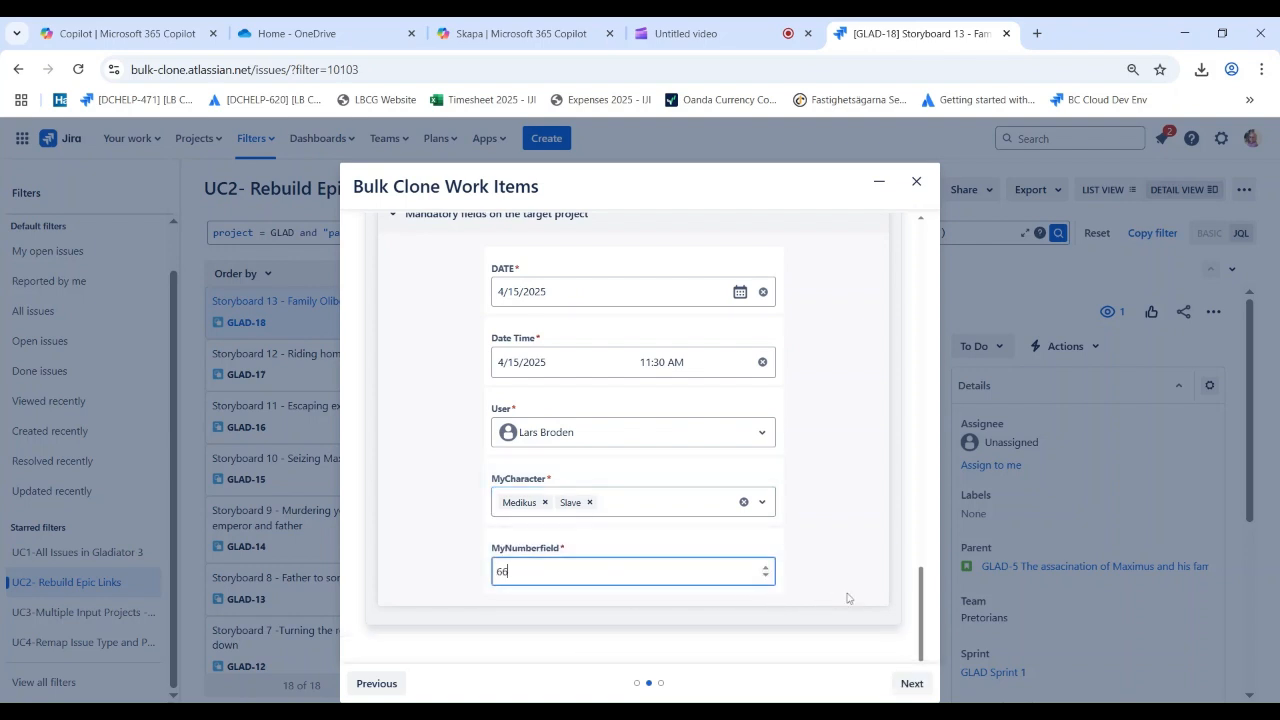
# Continue to the confirmation summary, start cloning the work items into Gladiator 6 and acknowledge the completed job
pyautogui.click(908, 684)
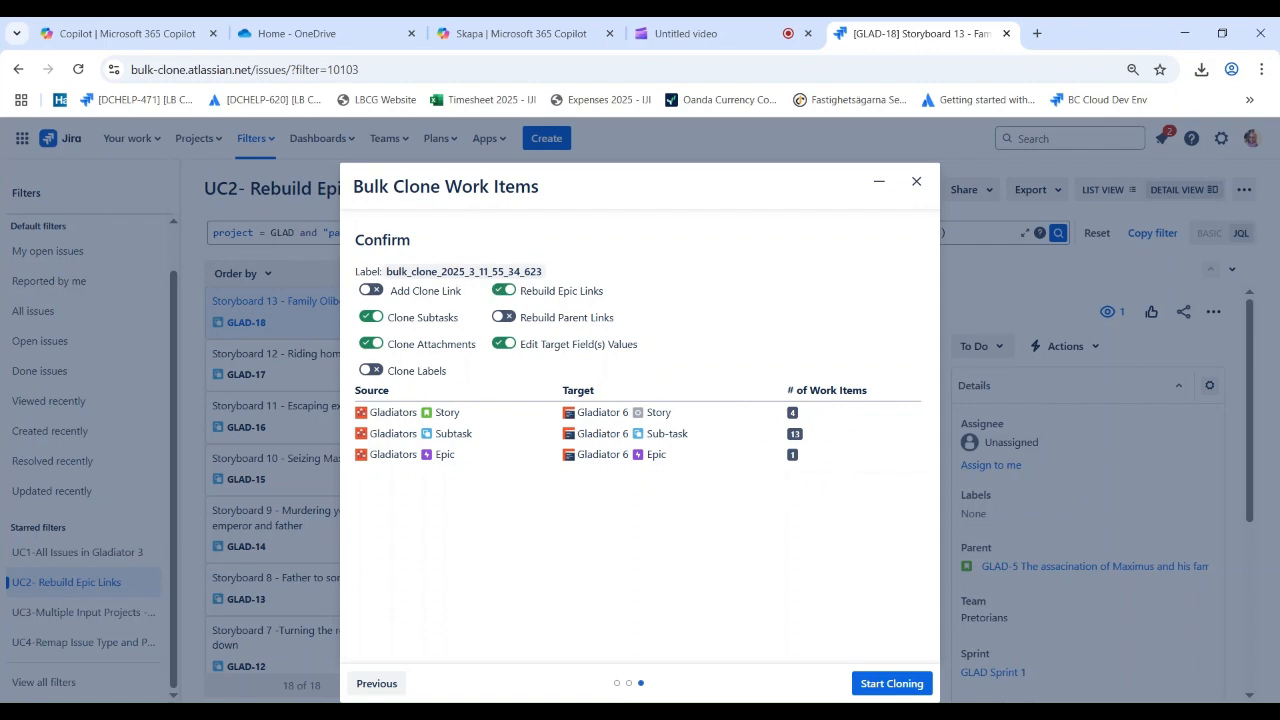
pyautogui.click(873, 686)
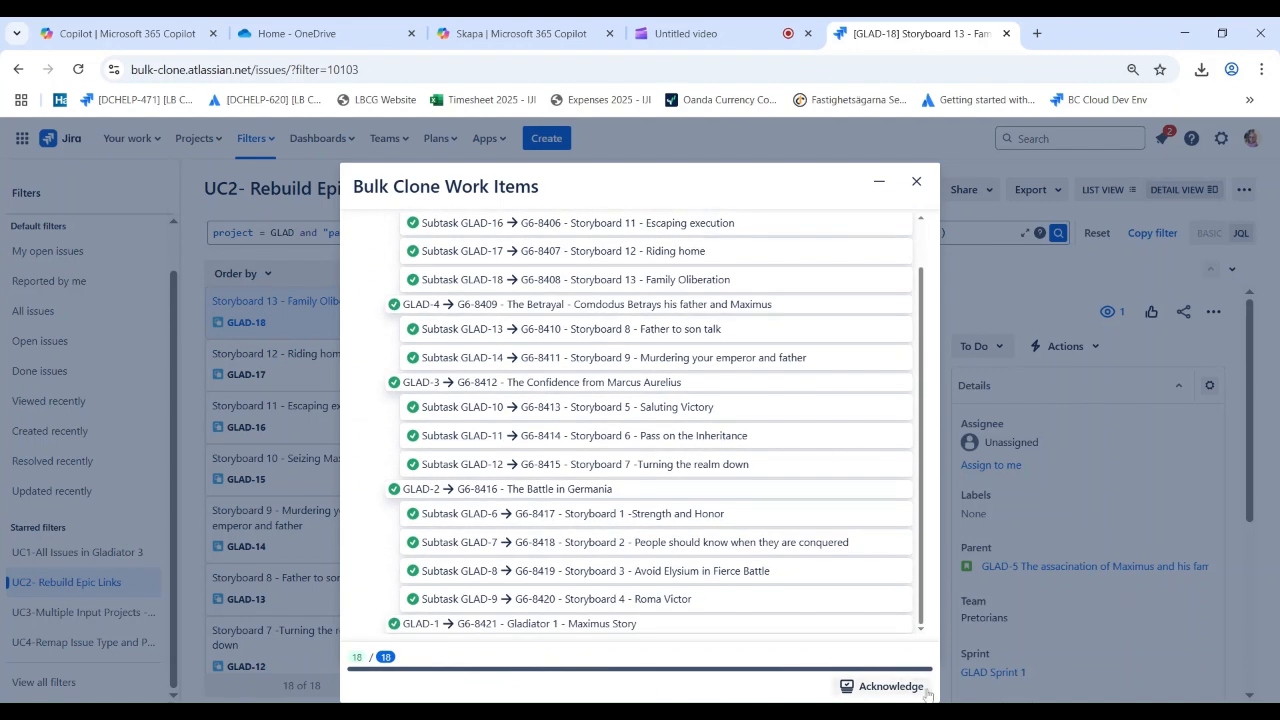
pyautogui.click(892, 689)
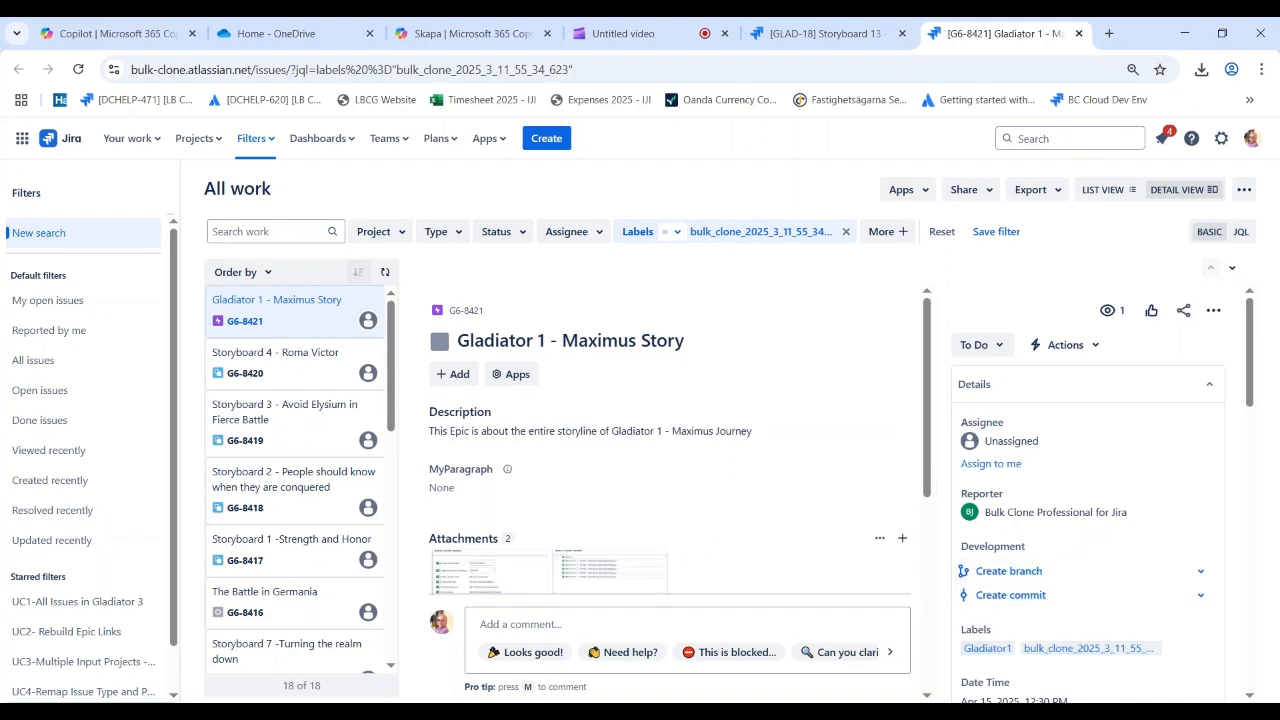
# Open the Bulk Clone app's log and examine the job details and issue log of the most recent clone job
pyautogui.click(490, 139)
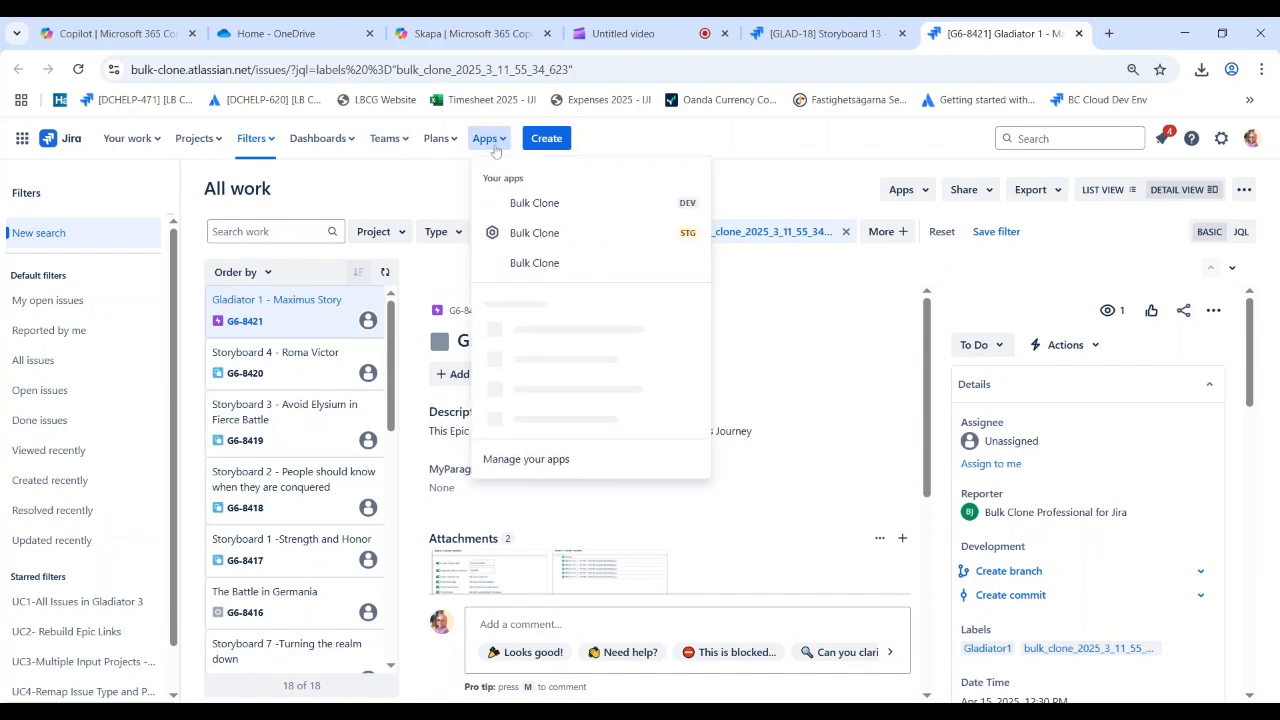
pyautogui.click(512, 205)
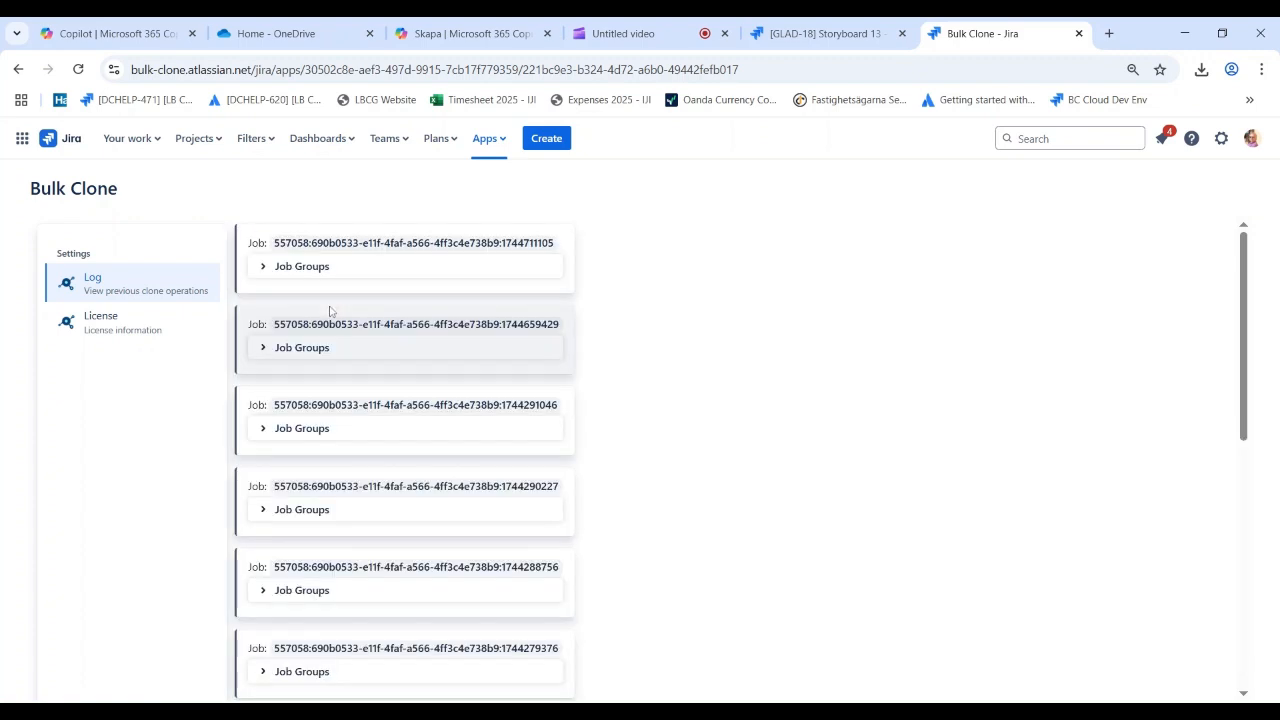
pyautogui.click(268, 270)
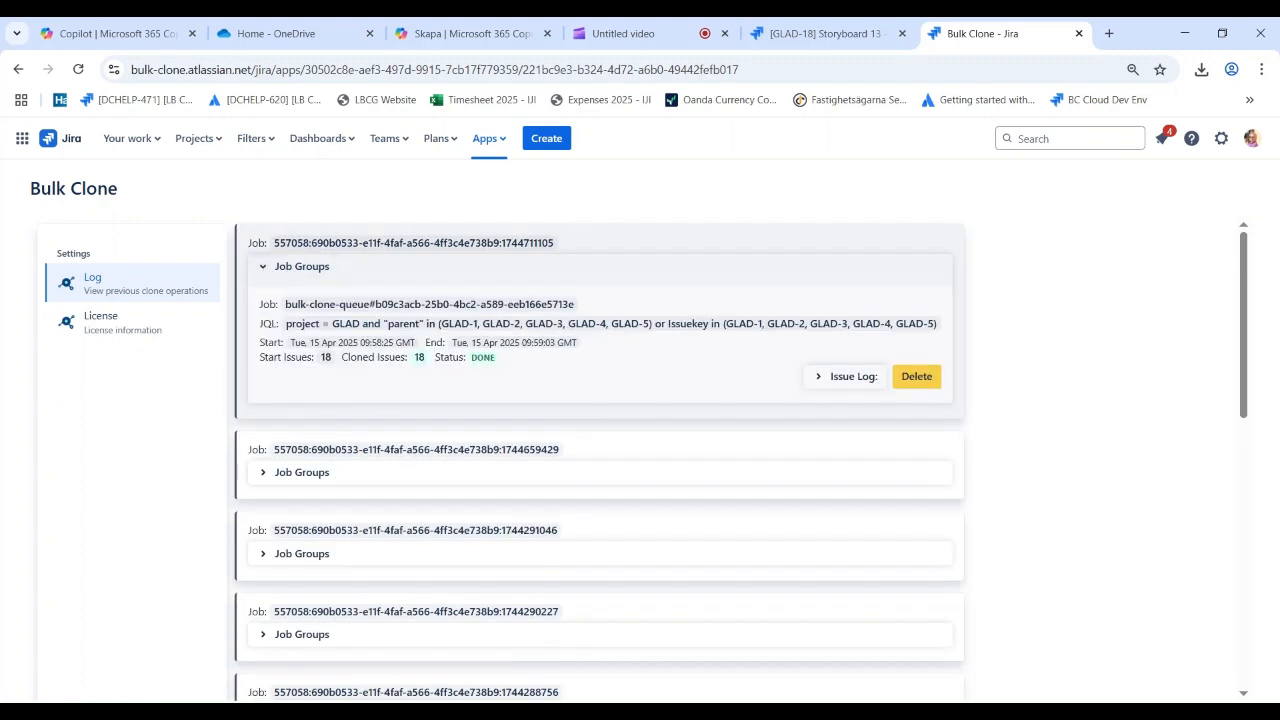
pyautogui.click(825, 377)
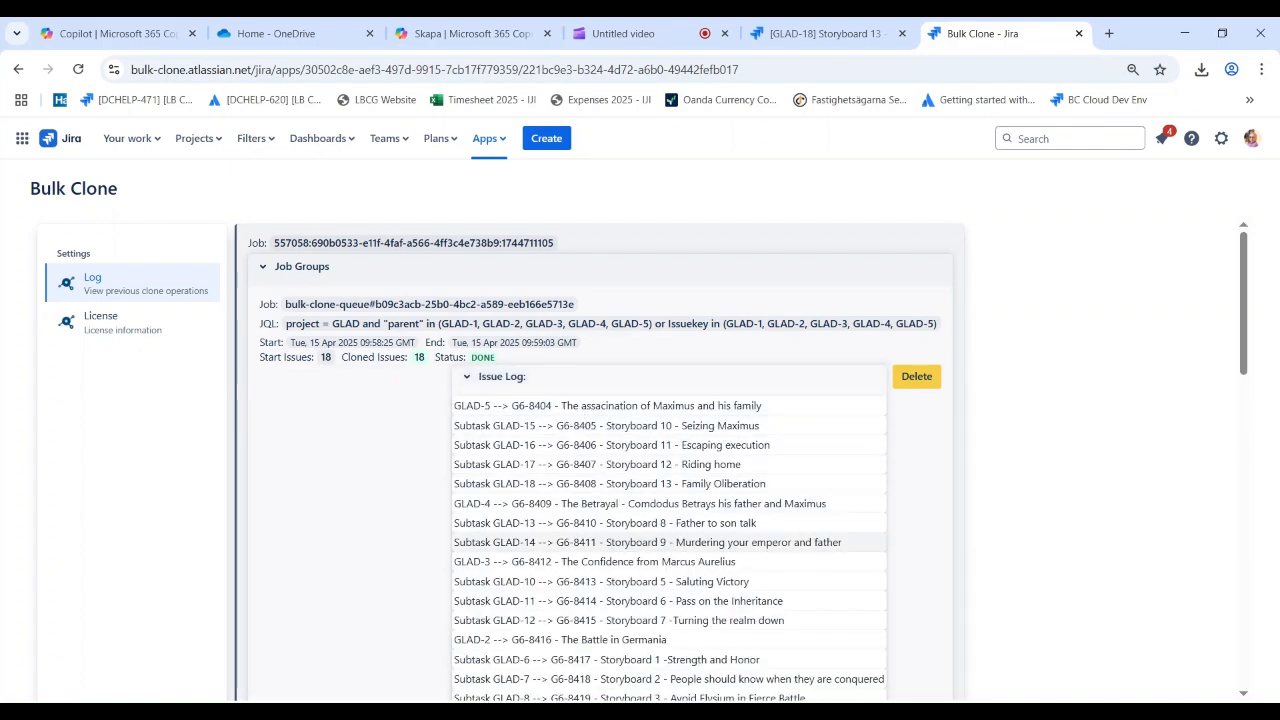
pyautogui.scroll(-1, 530, 555)
pyautogui.scroll(-1, 651, 477)
pyautogui.scroll(2, 651, 440)
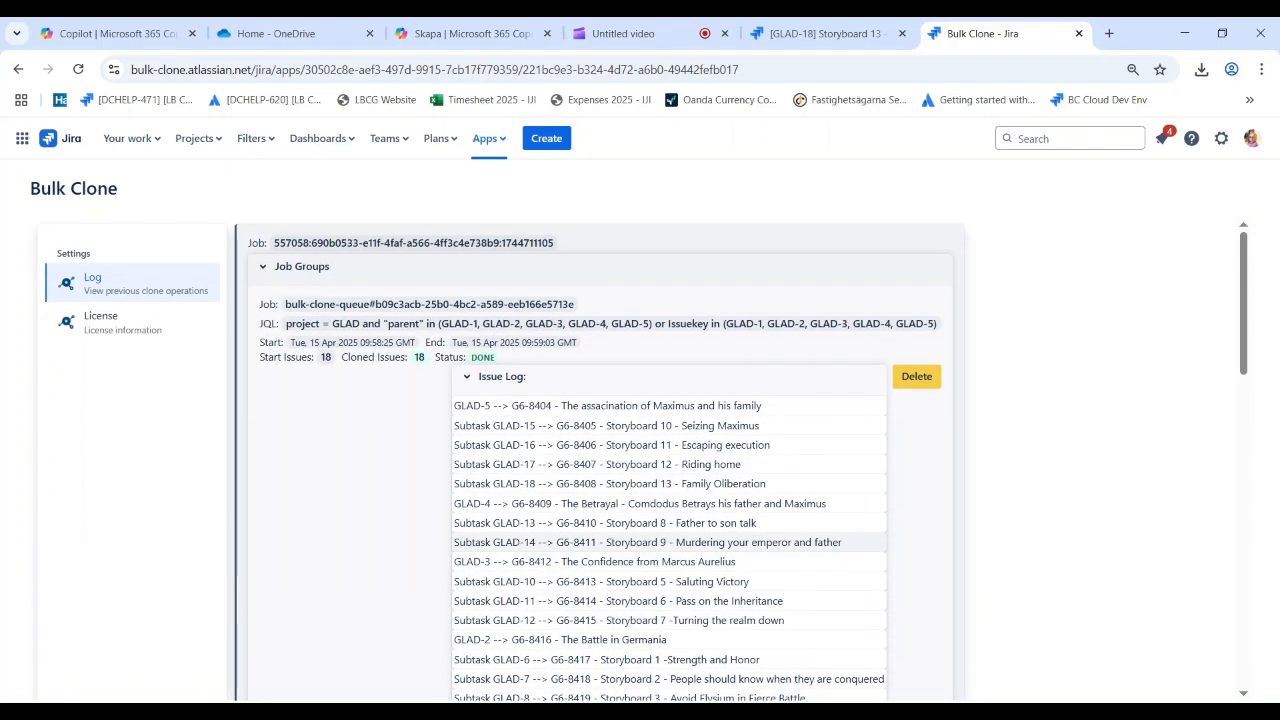